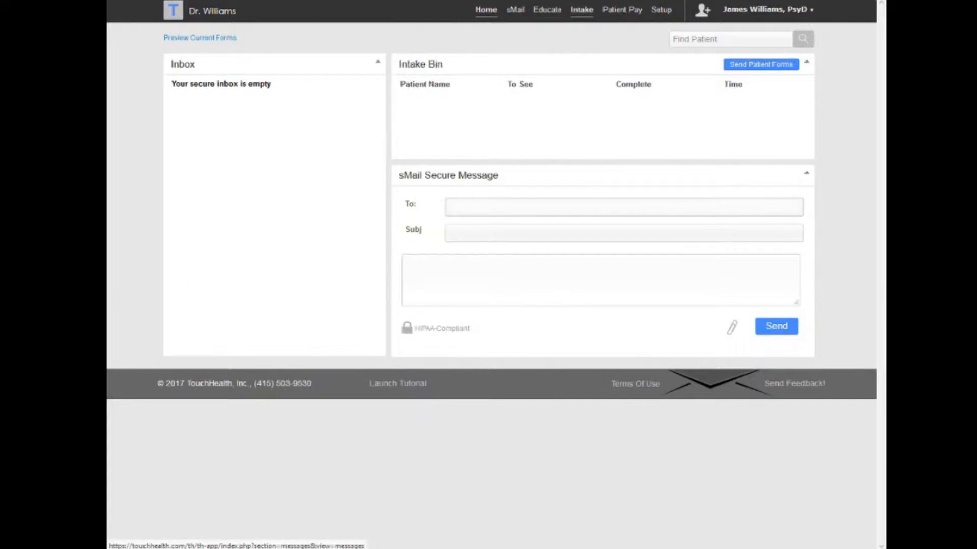
# Open the Default intake form for customization and dismiss the Creating Custom Forms tutorial.
pyautogui.click(583, 18)
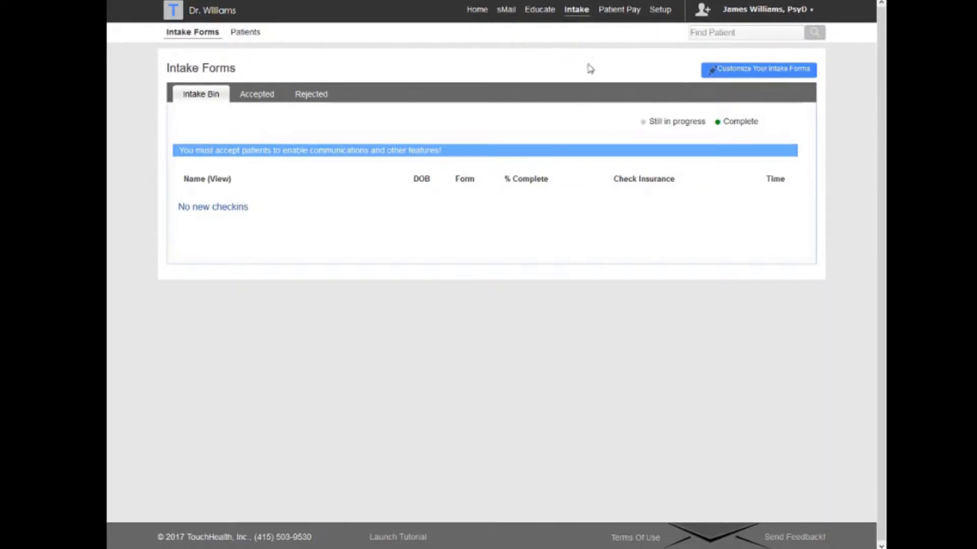
pyautogui.click(752, 74)
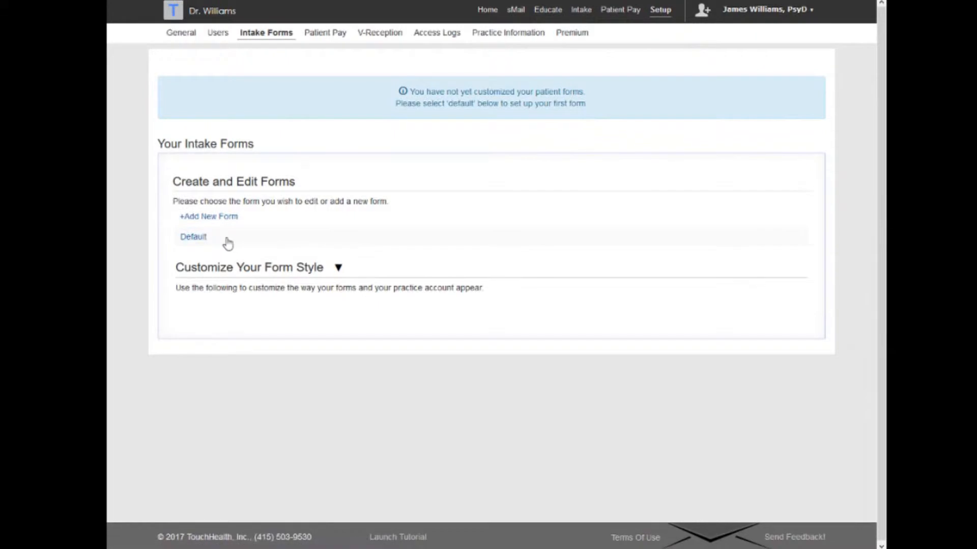
pyautogui.click(196, 239)
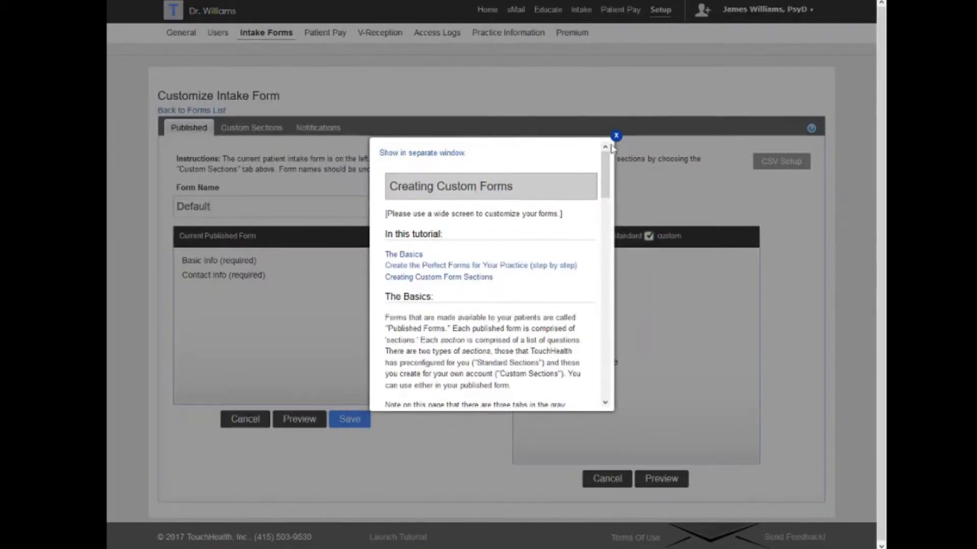
pyautogui.scroll(-5, 558, 202)
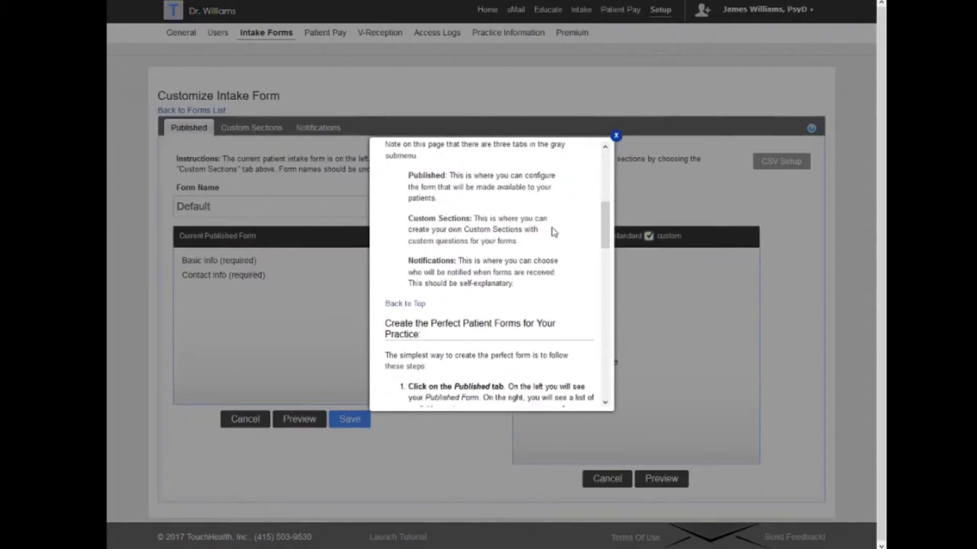
pyautogui.scroll(5, 562, 214)
pyautogui.click(616, 136)
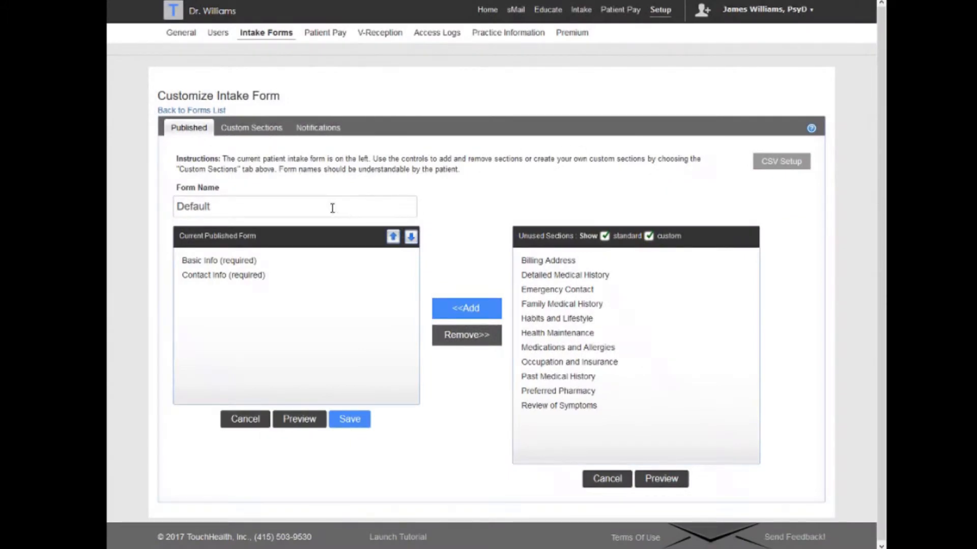
# Rename the Default intake form as "Main Form".
pyautogui.click(284, 212)
pyautogui.press('BackSpace')
pyautogui.press('BackSpace')
pyautogui.press('BackSpace')
pyautogui.press('BackSpace')
pyautogui.press('BackSpace')
pyautogui.press('BackSpace')
pyautogui.press('BackSpace')
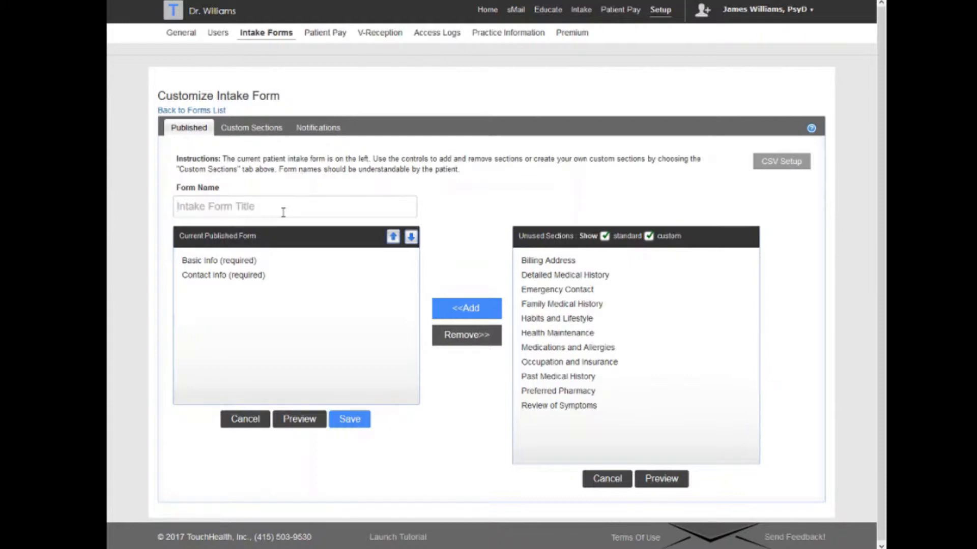
pyautogui.write('Main')
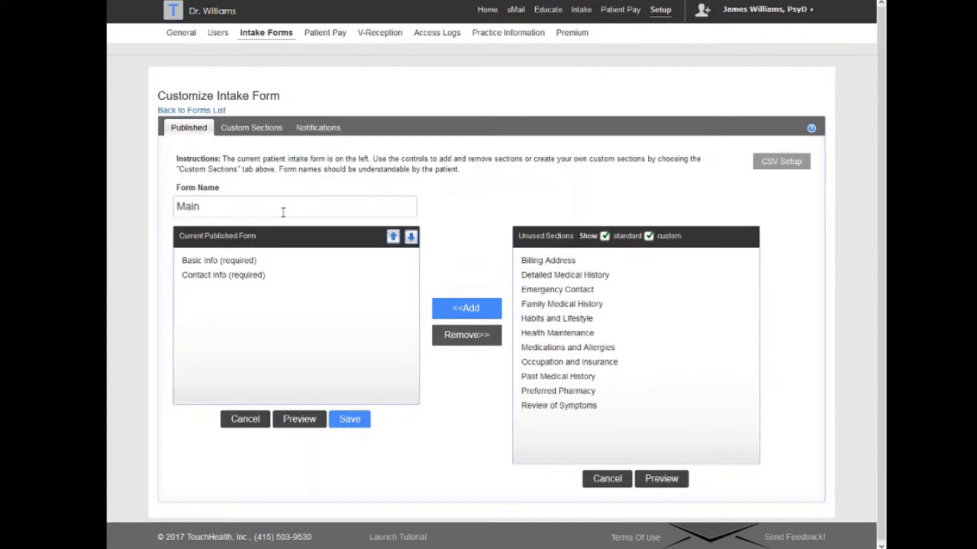
pyautogui.write(' Form')
pyautogui.moveTo(208, 236); pyautogui.dragTo(259, 238)
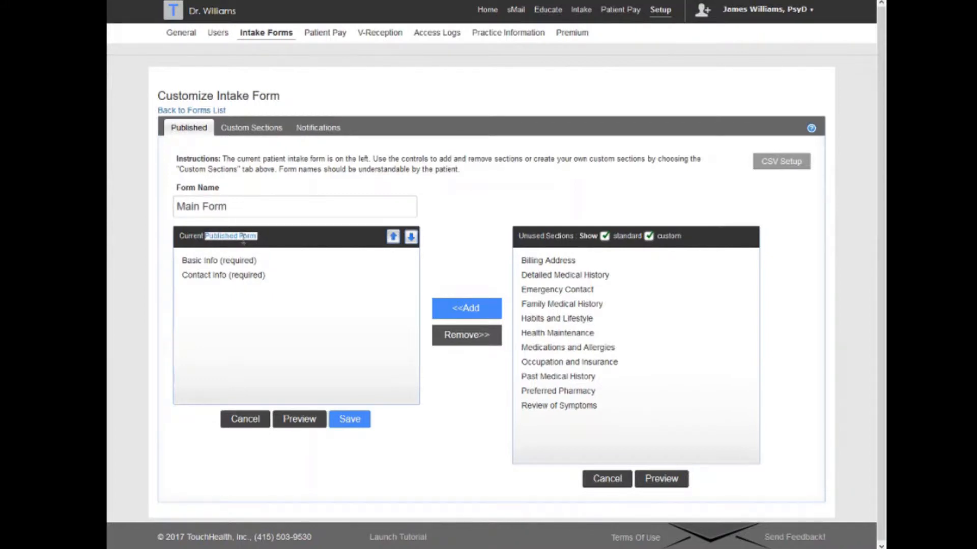
pyautogui.click(243, 238)
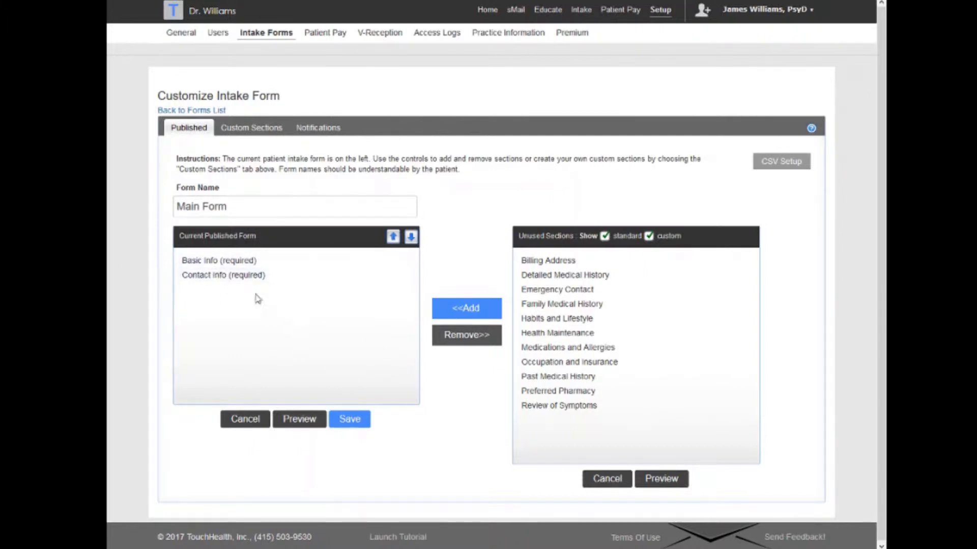
# Preview the required Basic Info section of the published form and close the preview.
pyautogui.click(208, 261)
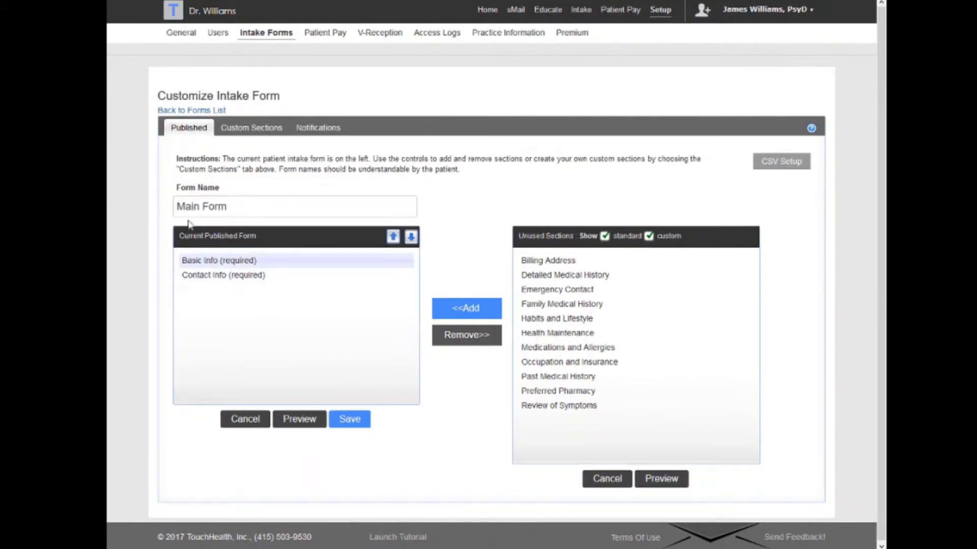
pyautogui.click(299, 422)
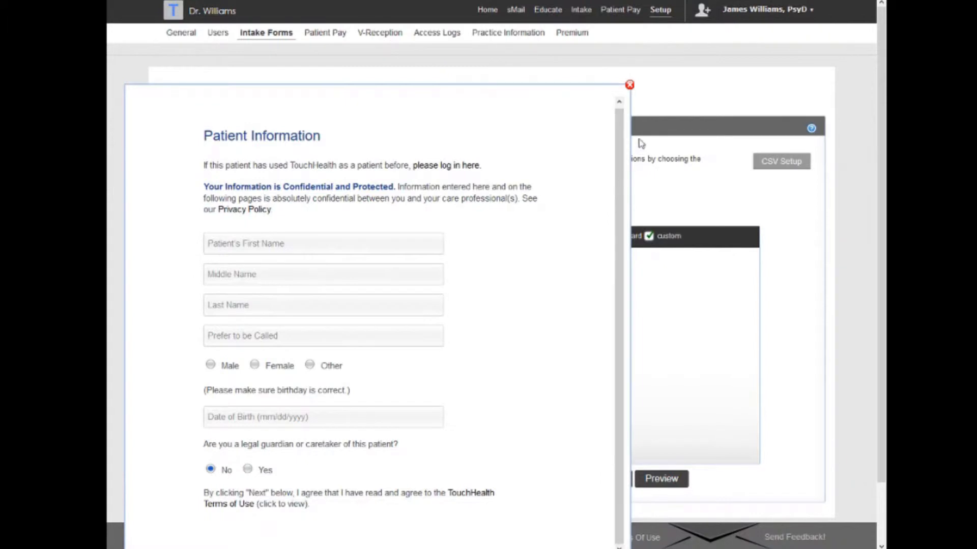
pyautogui.click(630, 85)
# Preview the required Contact Info section, examining its address and phone number fields, and close the preview.
pyautogui.click(233, 276)
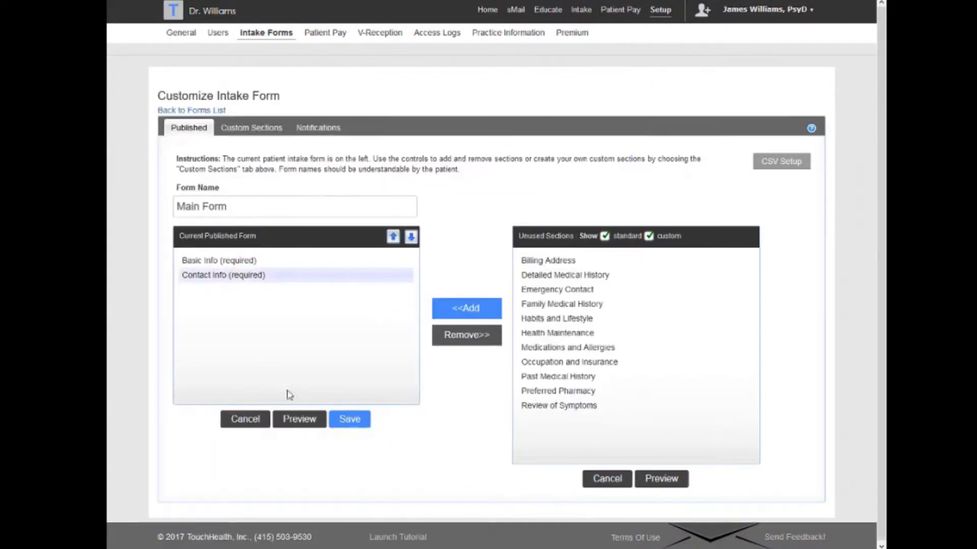
pyautogui.click(299, 419)
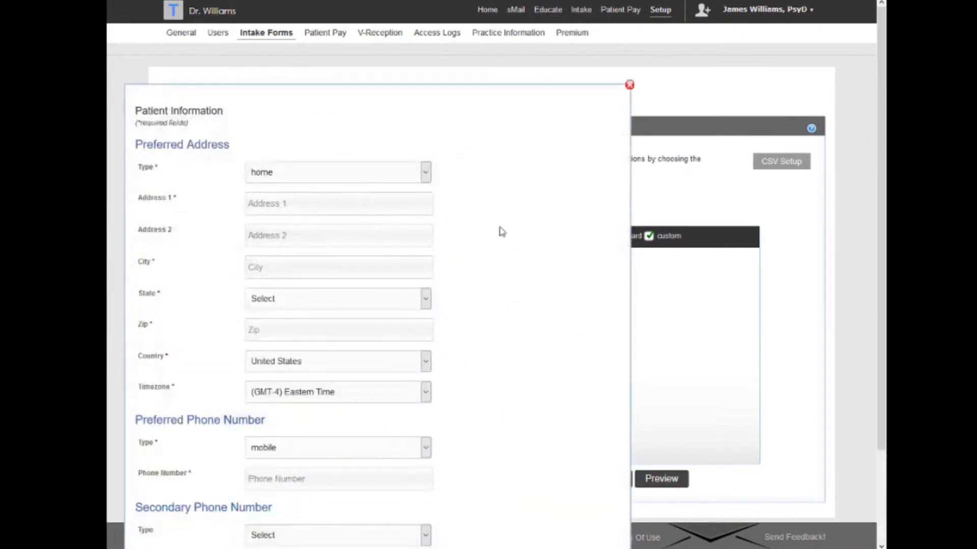
pyautogui.scroll(-2, 516, 251)
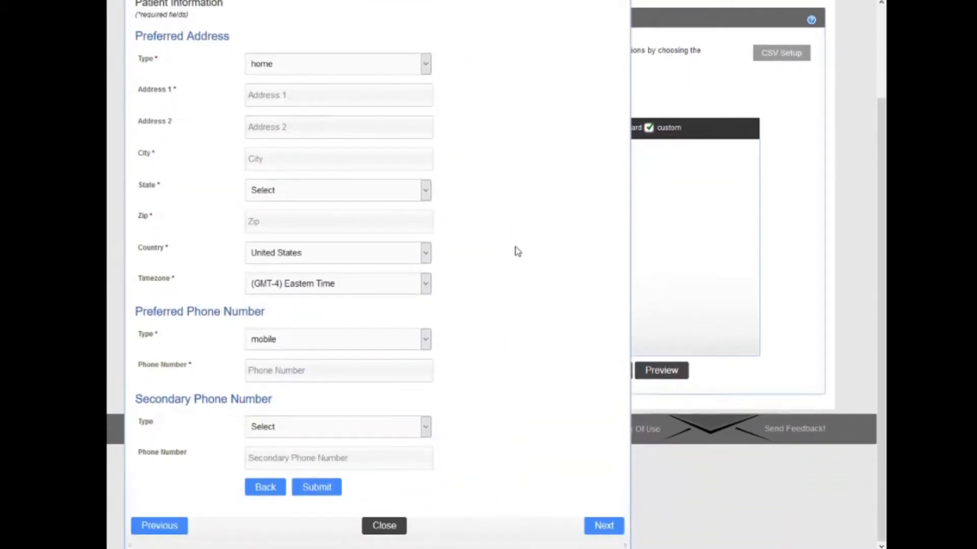
pyautogui.scroll(2, 517, 251)
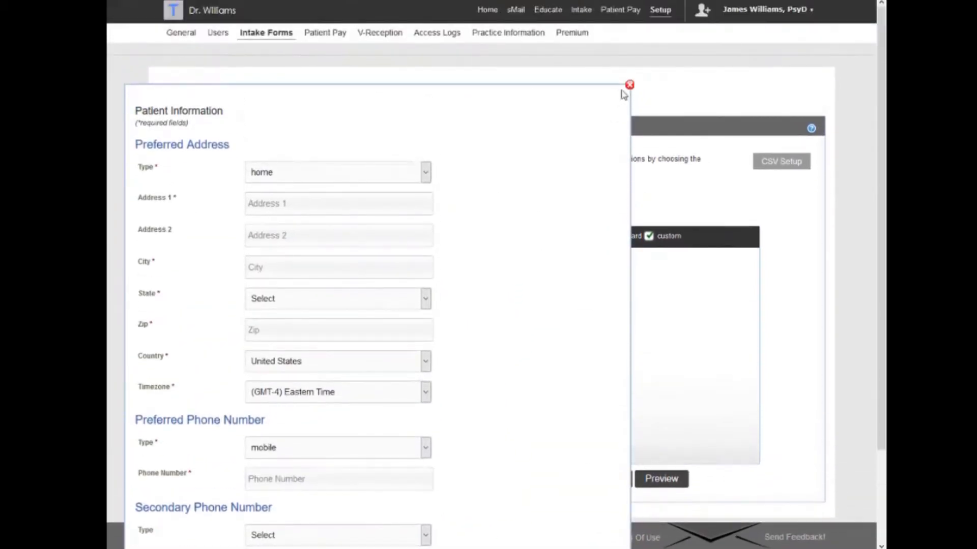
pyautogui.scroll(-1, 564, 193)
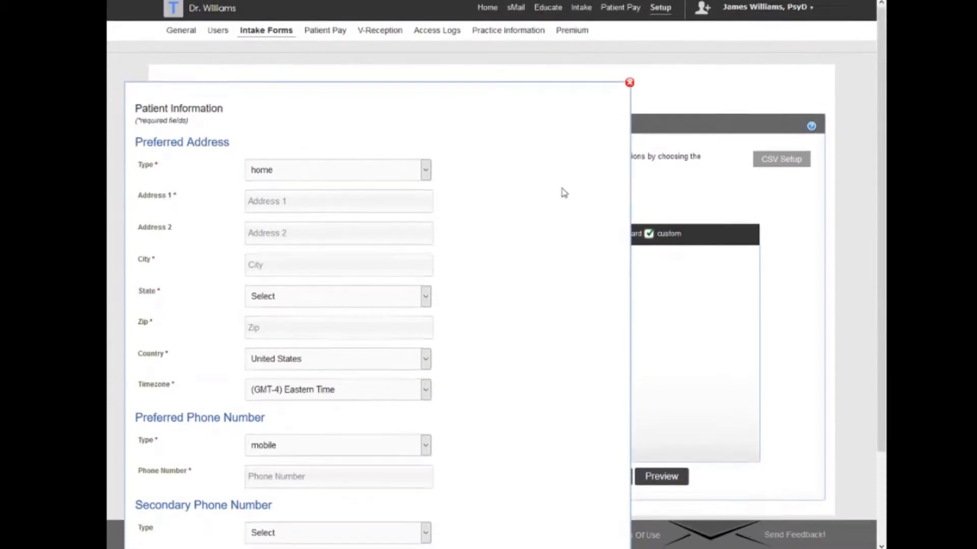
pyautogui.scroll(-1, 562, 198)
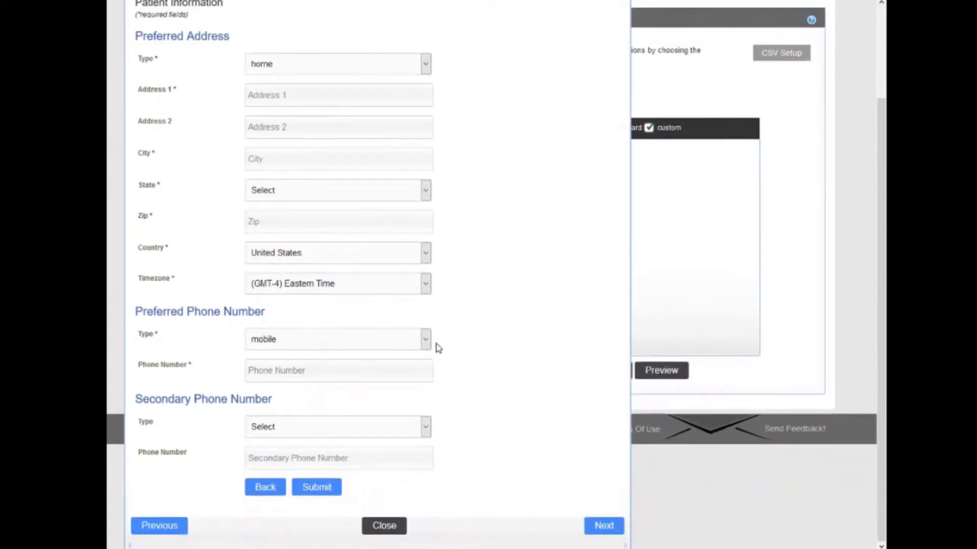
pyautogui.scroll(1, 474, 308)
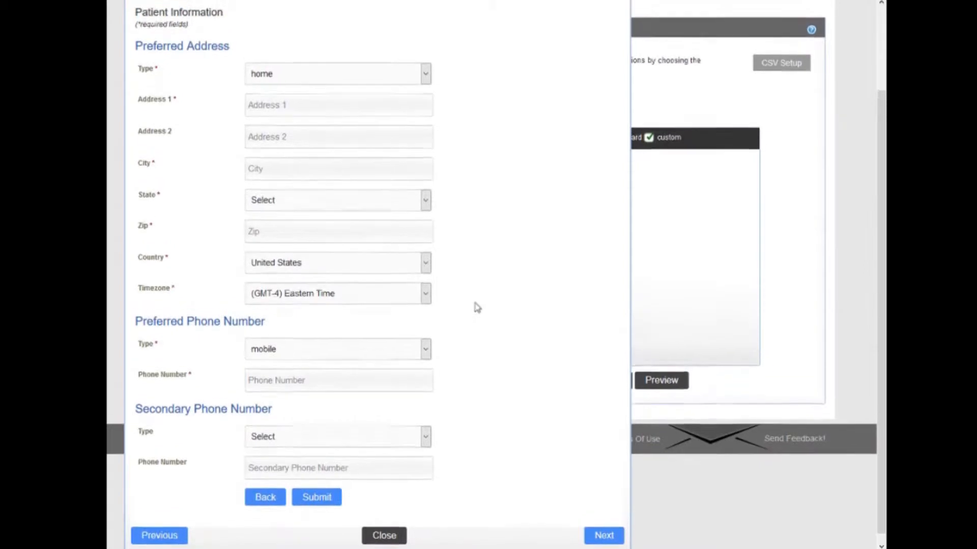
pyautogui.scroll(2, 476, 300)
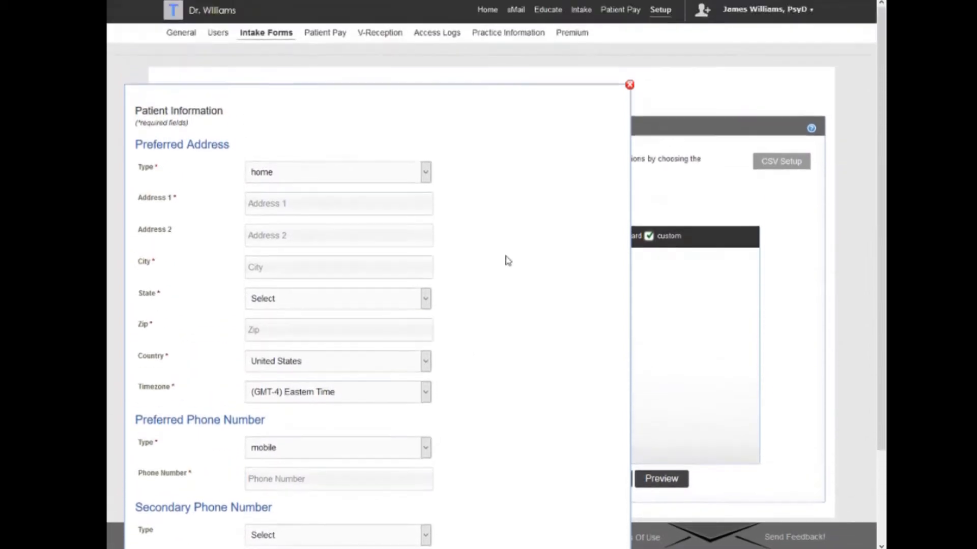
pyautogui.click(629, 85)
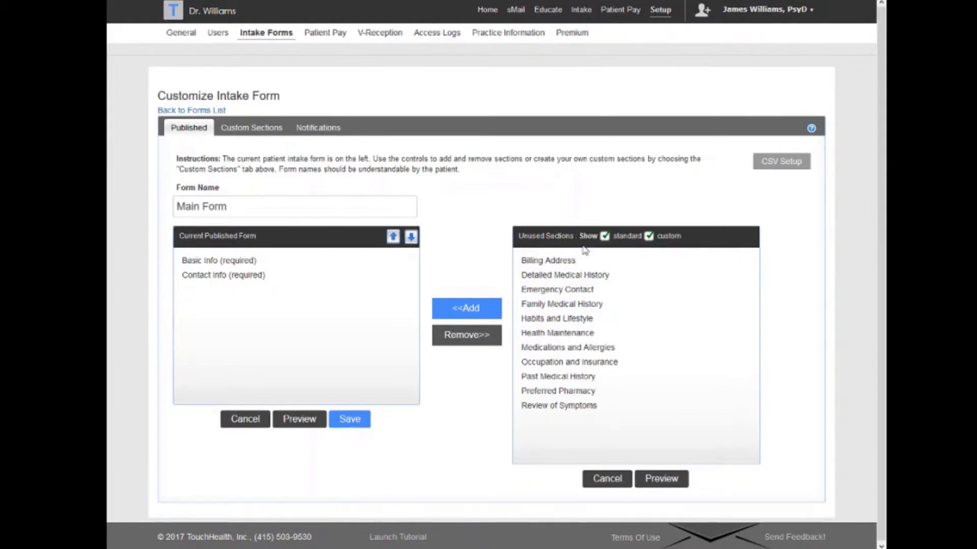
# Add the Family Medical History and Habits and Lifestyle sections to the published form and save it.
pyautogui.click(570, 304)
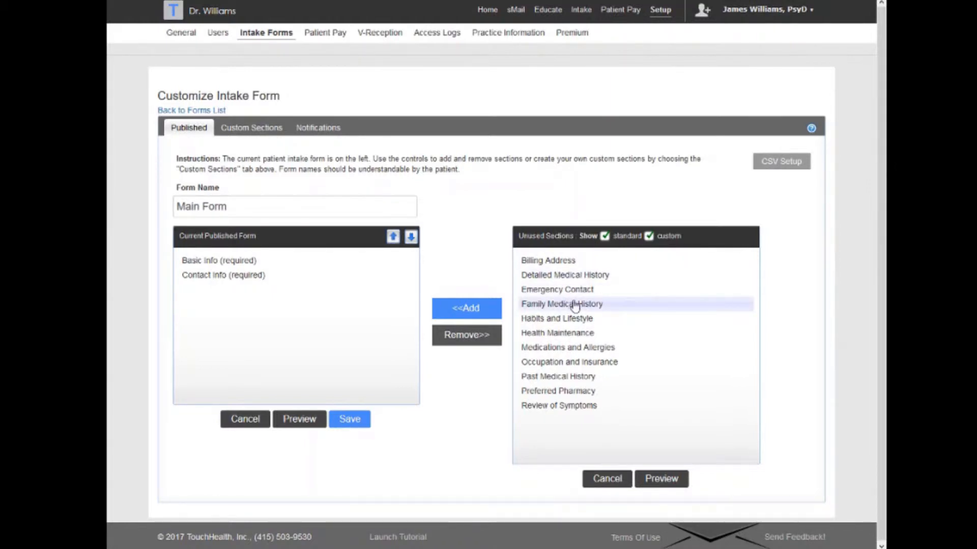
pyautogui.click(467, 311)
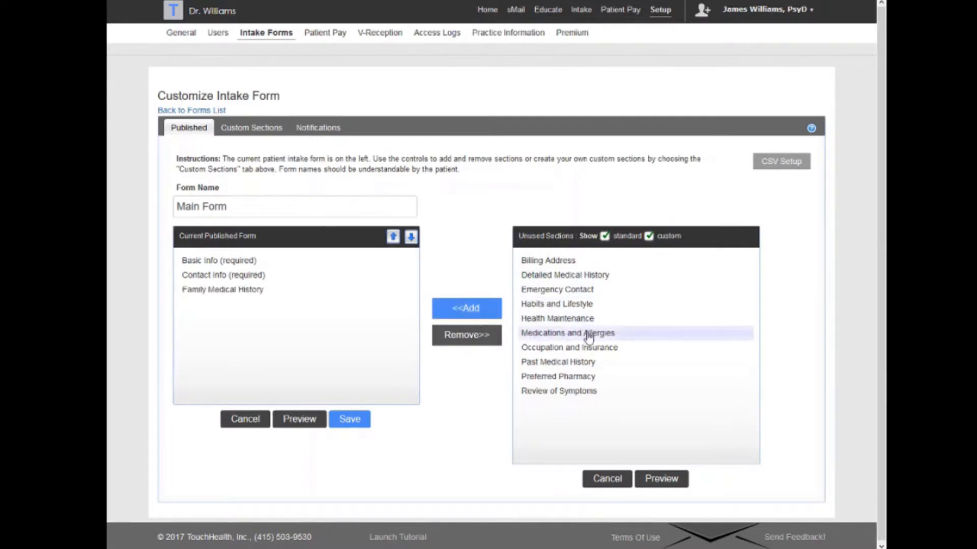
pyautogui.click(575, 307)
pyautogui.click(481, 311)
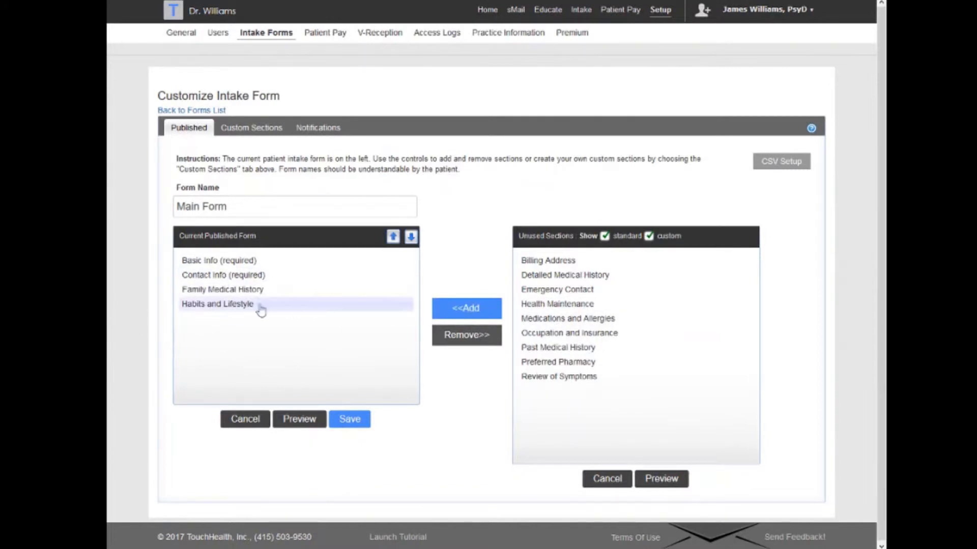
pyautogui.click(355, 426)
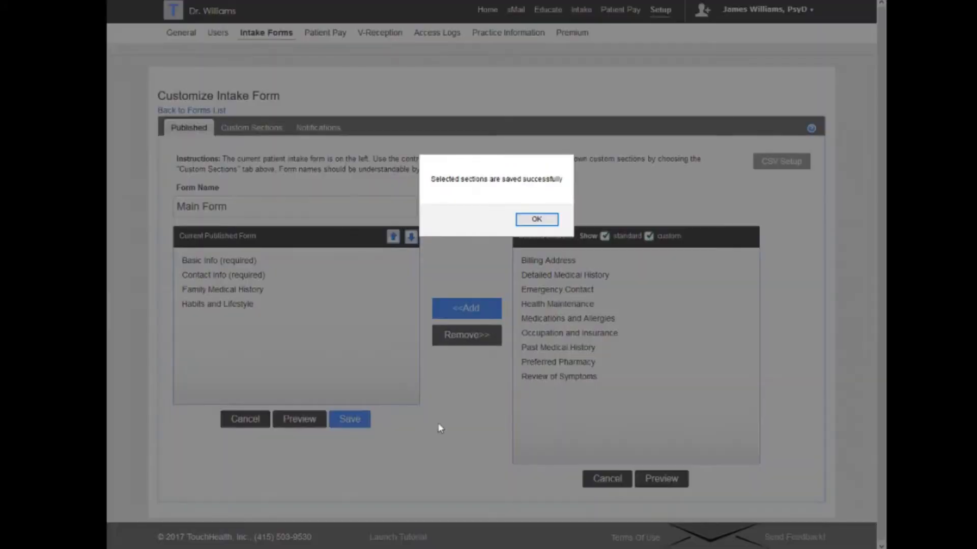
pyautogui.click(532, 220)
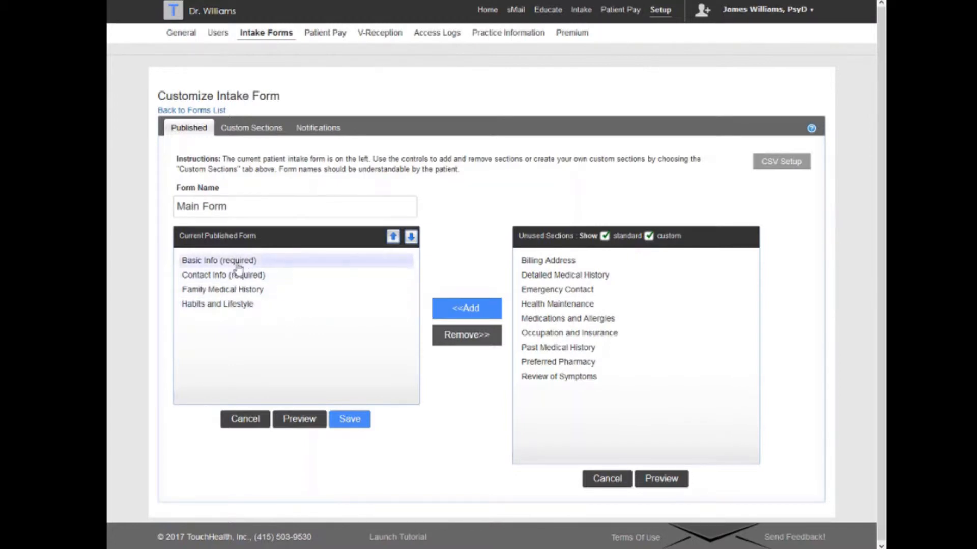
# Preview the form from Basic Info through Family Medical History, examine the Cancer item's follow-up questions, and close the preview.
pyautogui.click(237, 289)
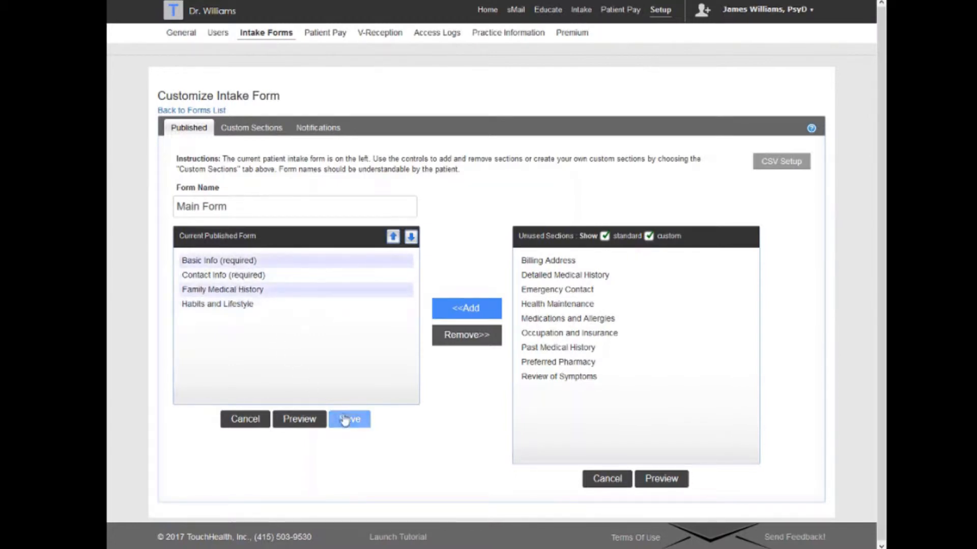
pyautogui.click(307, 420)
pyautogui.scroll(-2, 432, 264)
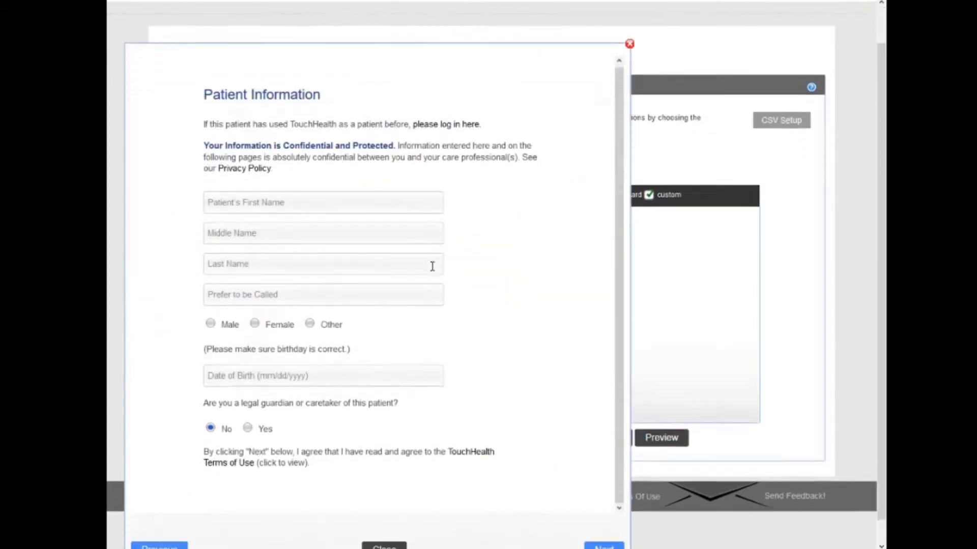
pyautogui.scroll(-1, 445, 279)
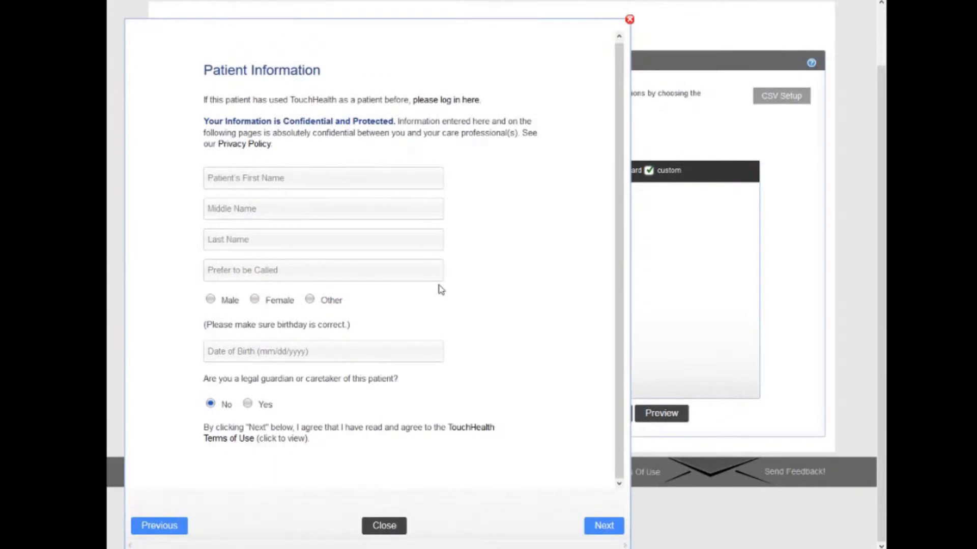
pyautogui.click(604, 527)
pyautogui.scroll(-1, 560, 519)
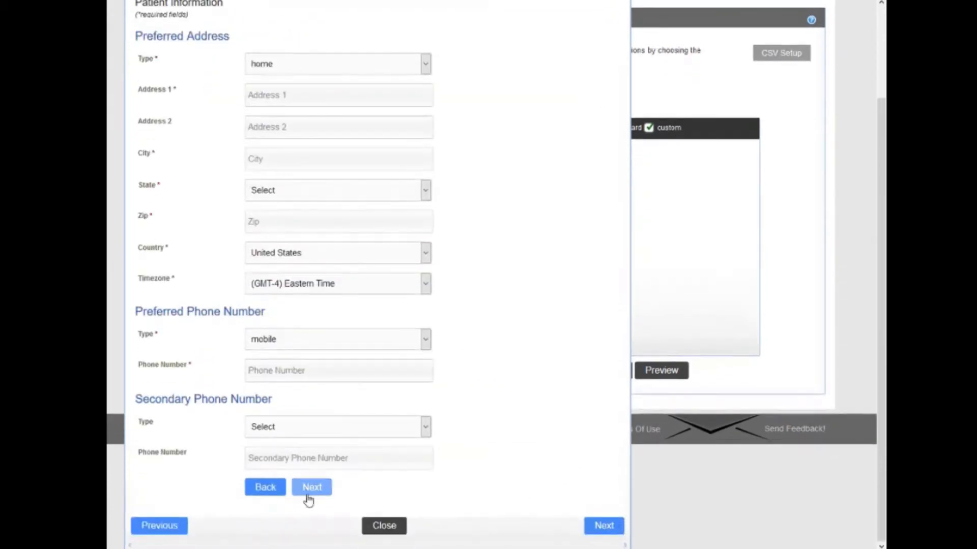
pyautogui.click(594, 528)
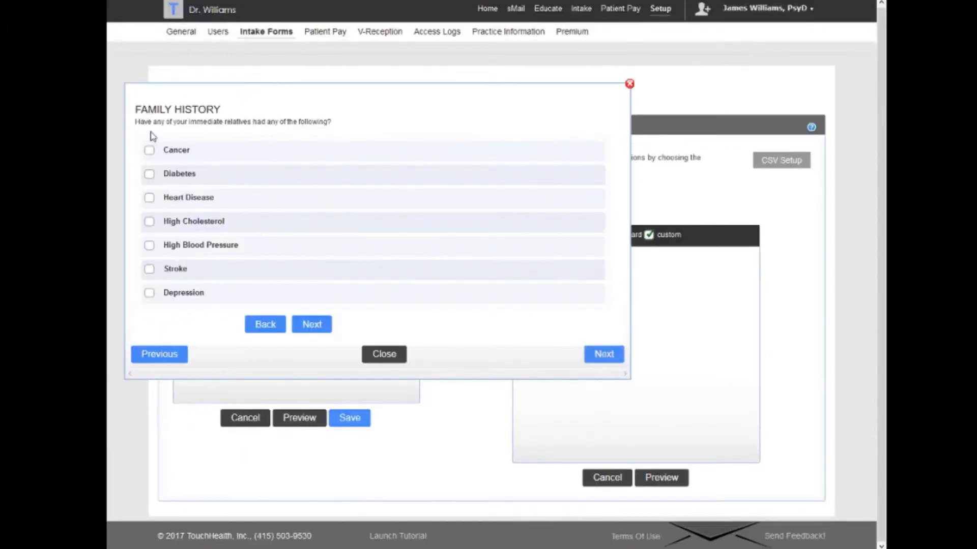
pyautogui.click(149, 150)
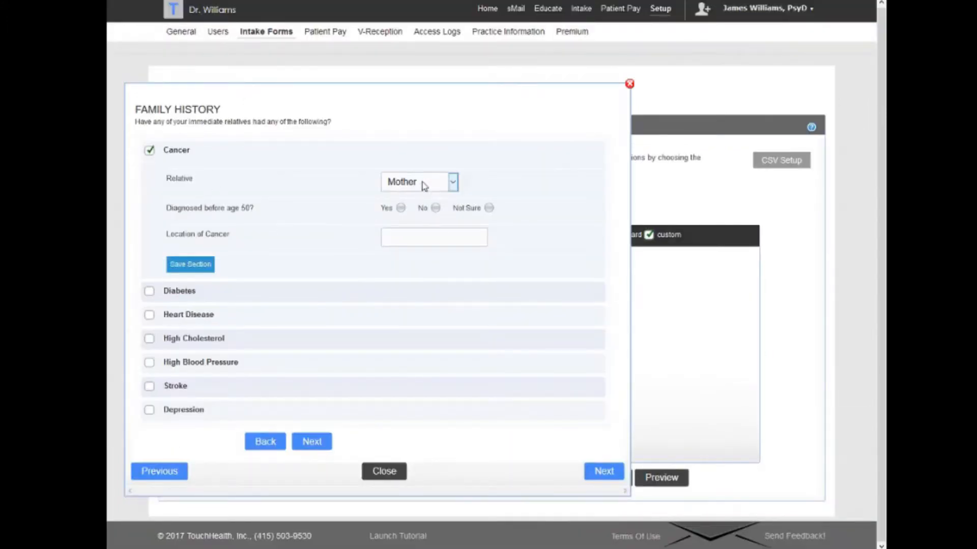
pyautogui.click(421, 211)
pyautogui.click(379, 474)
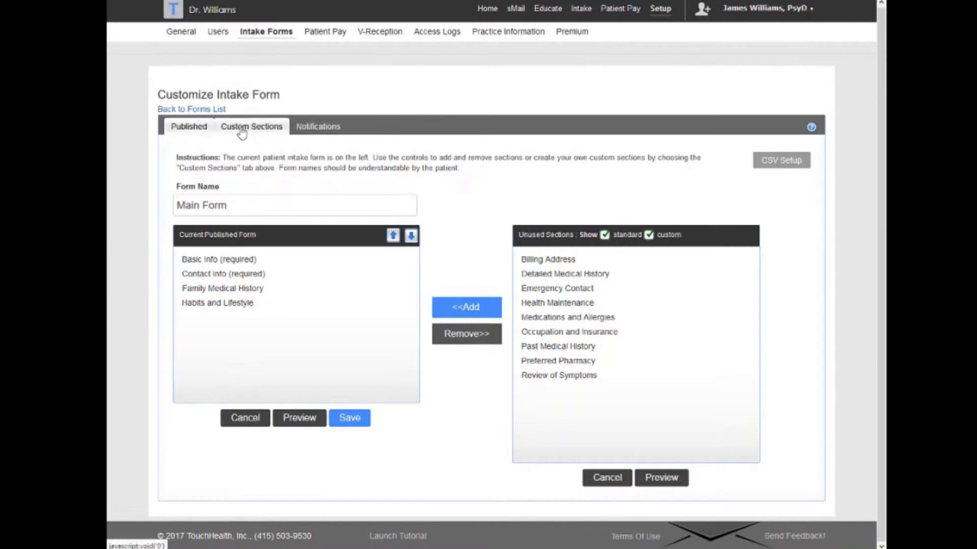
# Create and save a new custom section titled "Our First Custom Section".
pyautogui.moveTo(241, 129)
pyautogui.mouseDown()
pyautogui.moveTo(260, 118)
pyautogui.moveTo(232, 123)
pyautogui.moveTo(246, 129)
pyautogui.mouseUp()
pyautogui.click(248, 130)
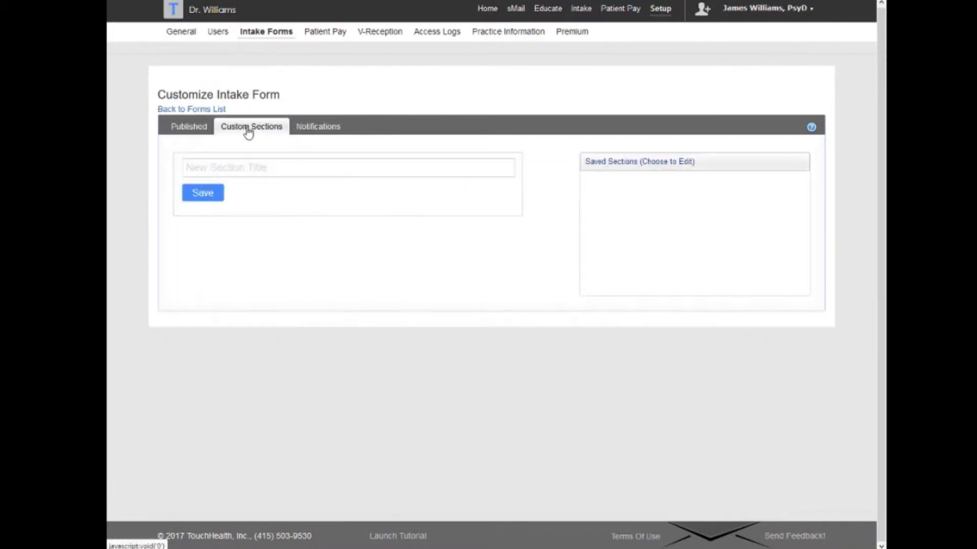
pyautogui.click(321, 170)
pyautogui.write('OU')
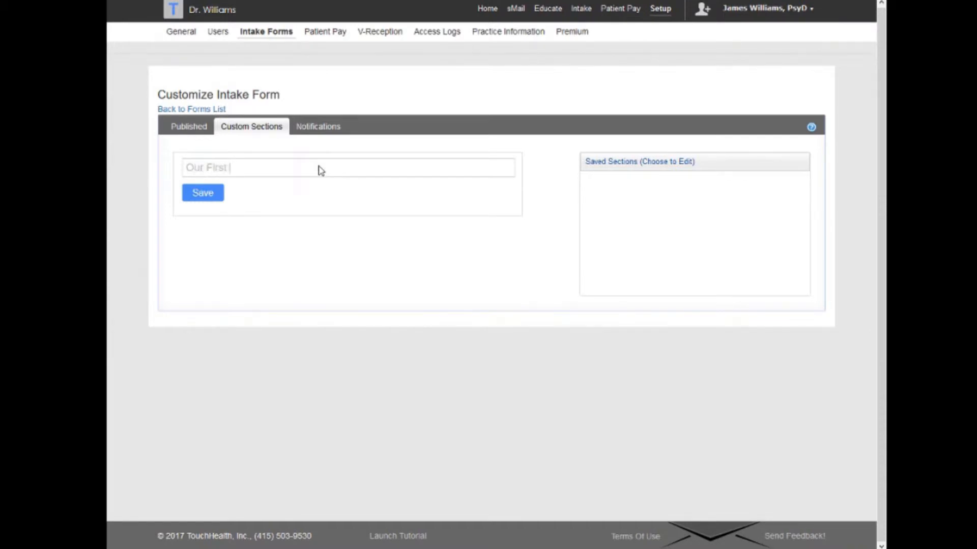
pyautogui.write('r First Custom Section')
pyautogui.click(199, 199)
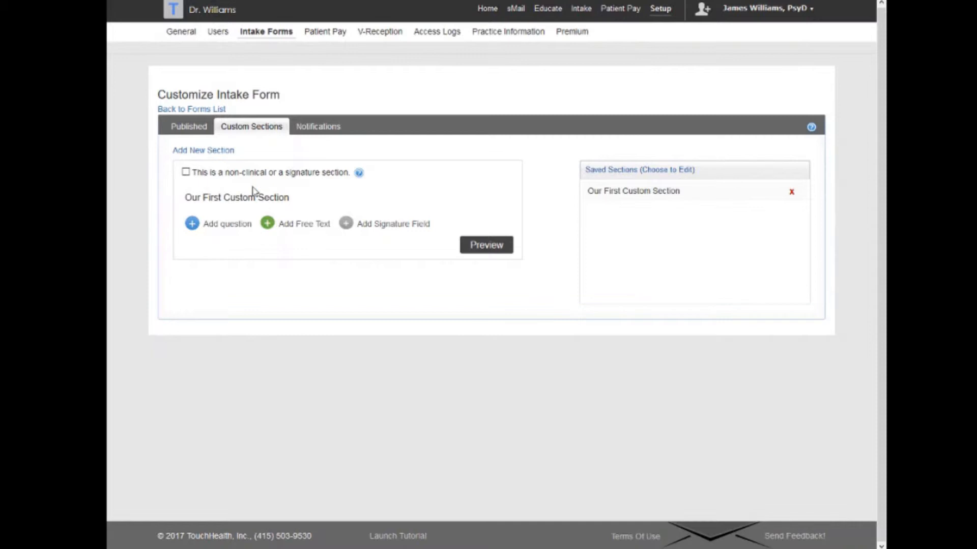
# Add and save the question "How often do you go to the doctor?" with a 1 Line Text Box answer labelled "Number", and preview the section.
pyautogui.click(207, 228)
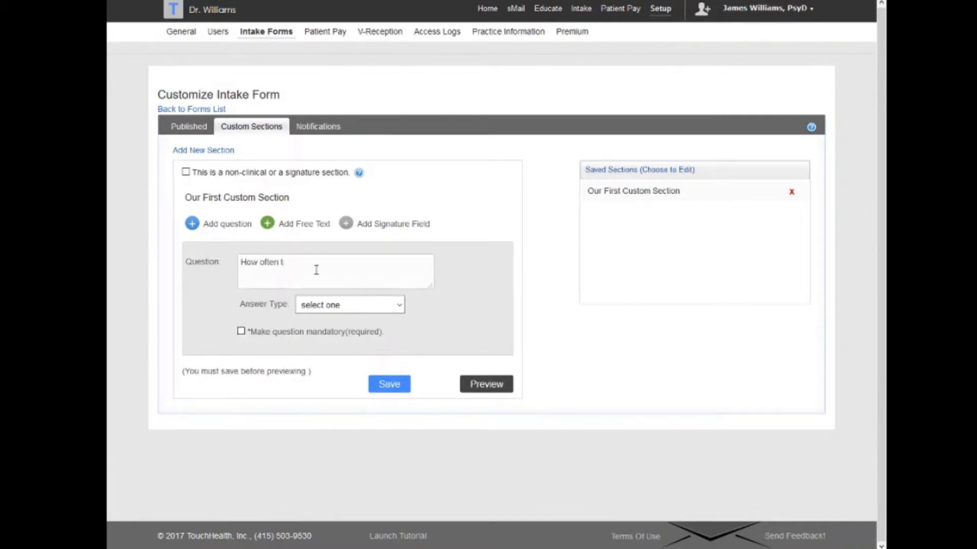
pyautogui.write('How often do you go to the doctor?')
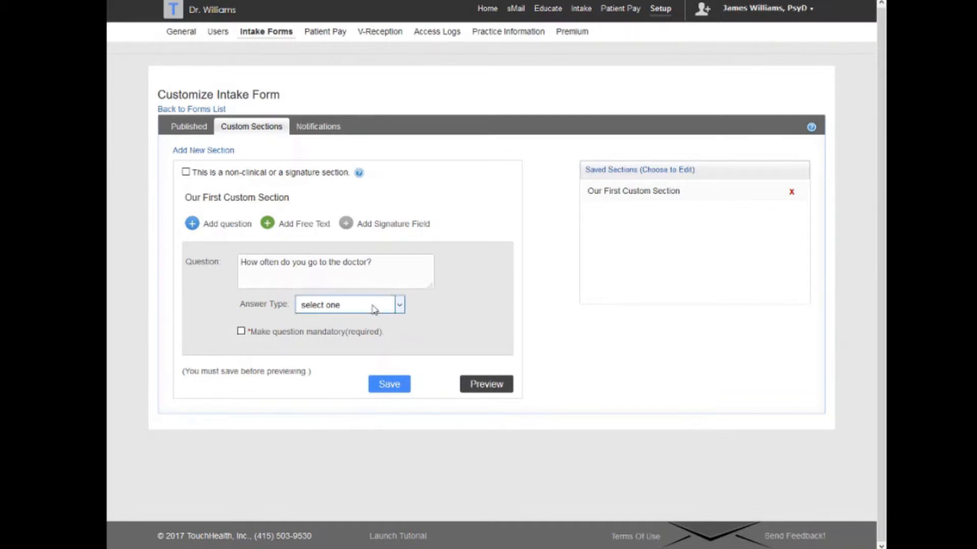
pyautogui.click(348, 344)
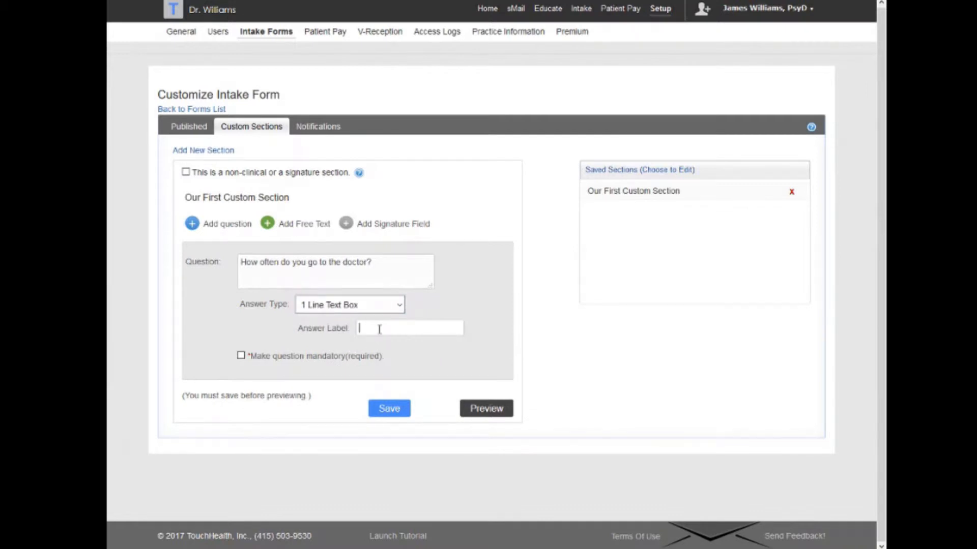
pyautogui.click(379, 329)
pyautogui.write('Number')
pyautogui.click(394, 412)
pyautogui.click(389, 414)
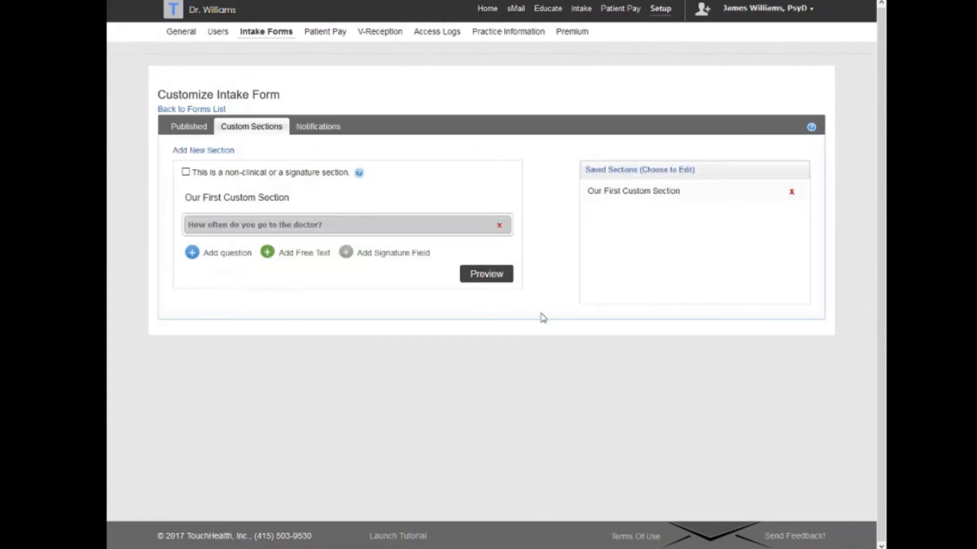
pyautogui.click(498, 274)
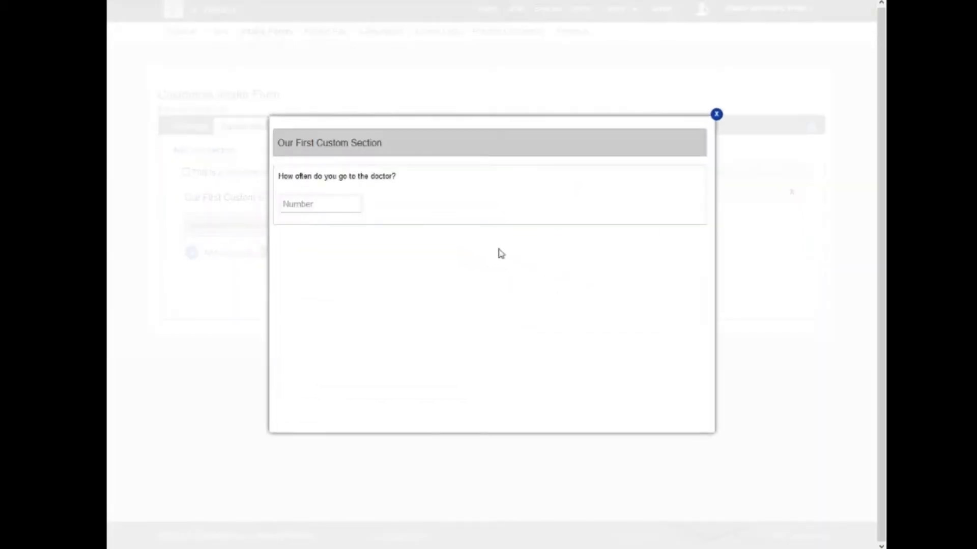
pyautogui.click(717, 116)
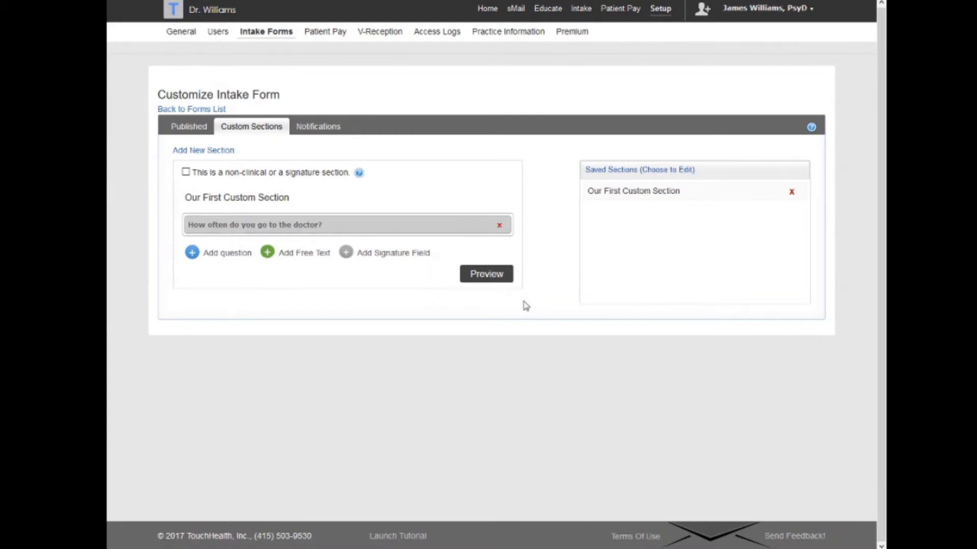
# Add and save the question "How bad is the pain (1-5)?" with answer type Rating 1-5, left label "Bad" and right label "Not Bad".
pyautogui.click(230, 260)
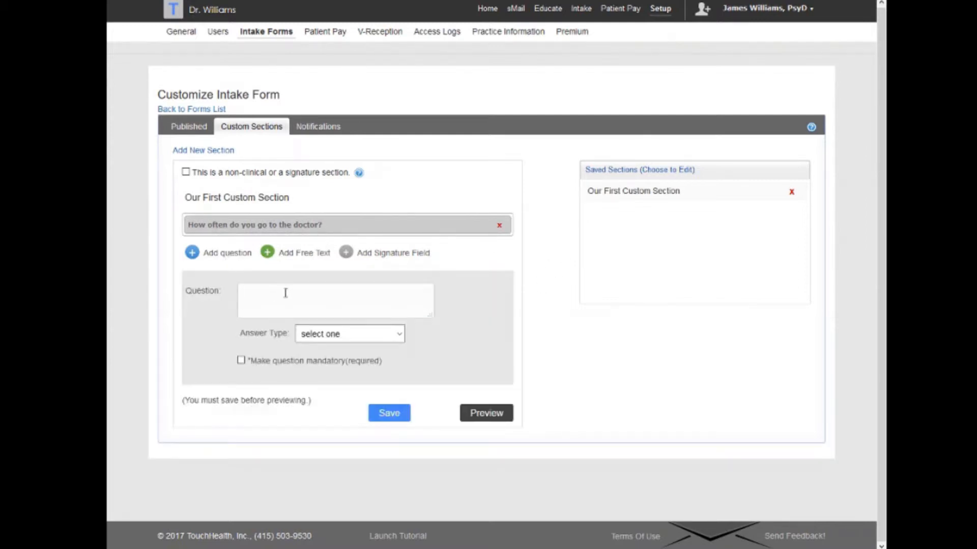
pyautogui.write('How bad is the pain (1-5')
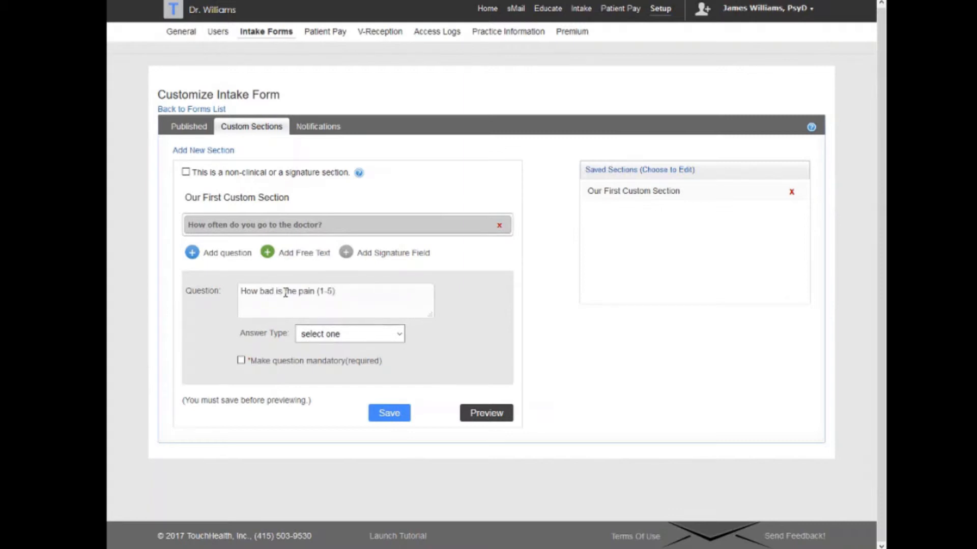
pyautogui.write('?')
pyautogui.click(350, 429)
pyautogui.click(293, 393)
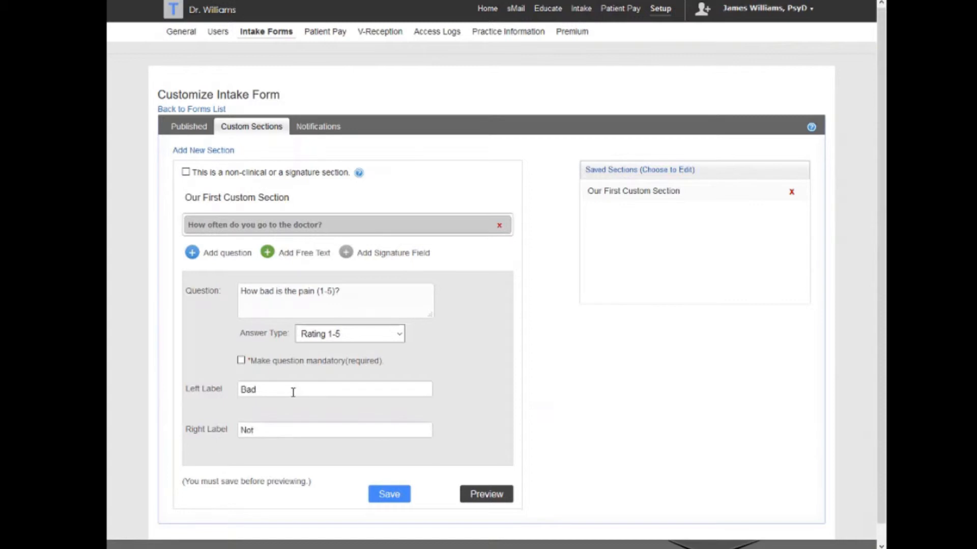
pyautogui.write('NotB')
pyautogui.click(399, 501)
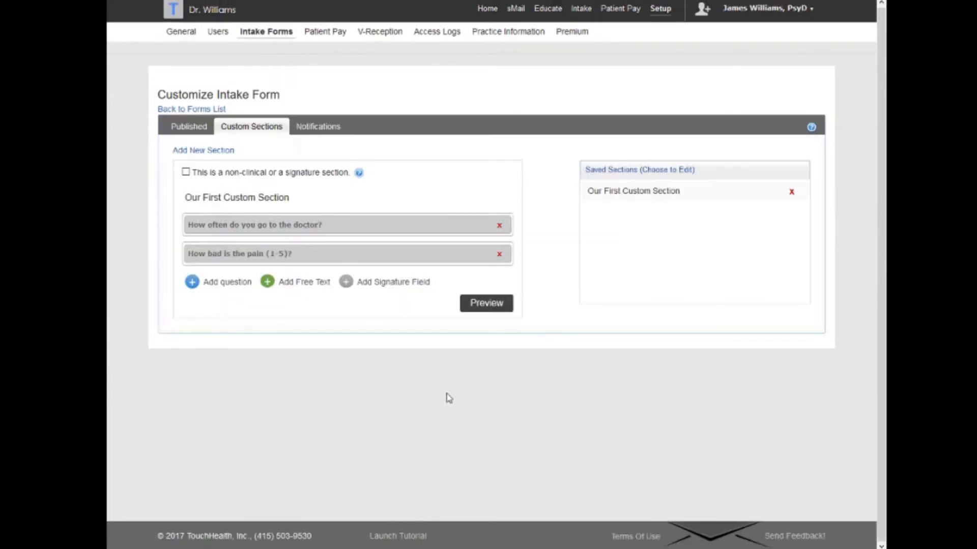
# Preview the custom section, try rating 5 on the pain question, and close the preview.
pyautogui.click(489, 314)
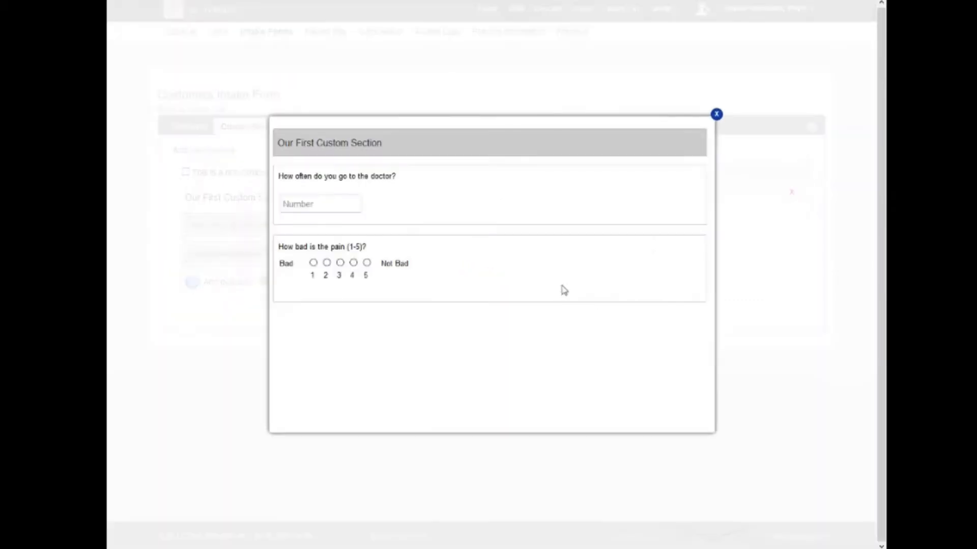
pyautogui.click(367, 264)
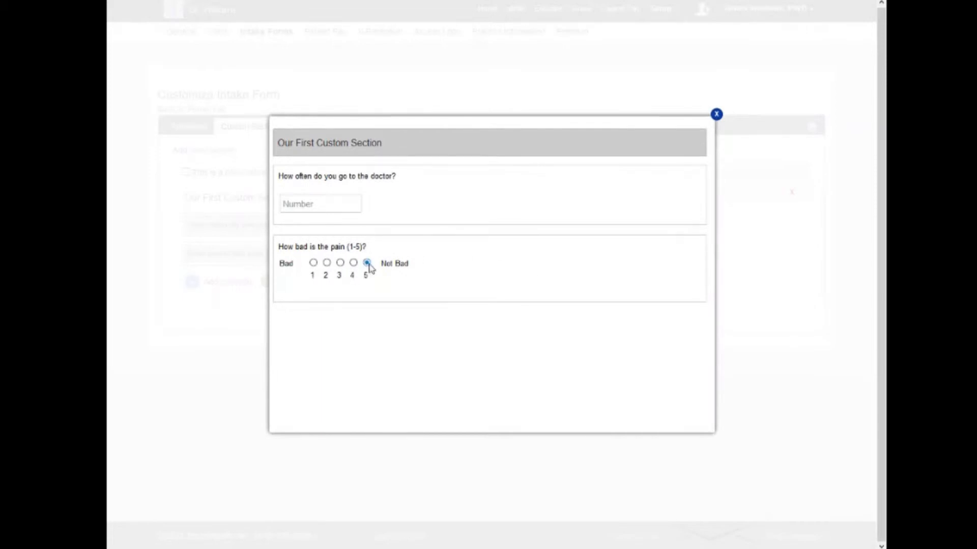
pyautogui.click(716, 114)
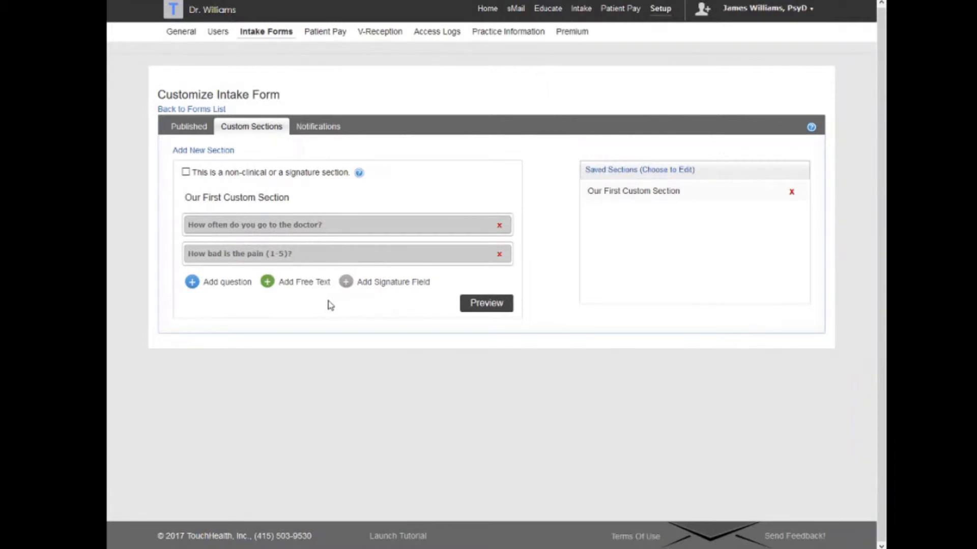
# Add and save the free text "Please answer these questions..." and move it above both questions in the custom section.
pyautogui.click(299, 284)
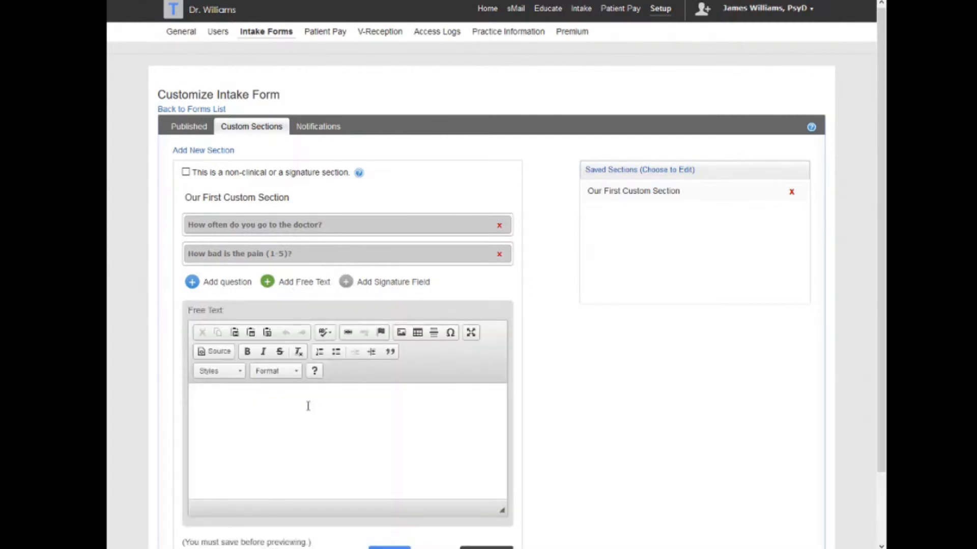
pyautogui.click(306, 400)
pyautogui.write('Please answer')
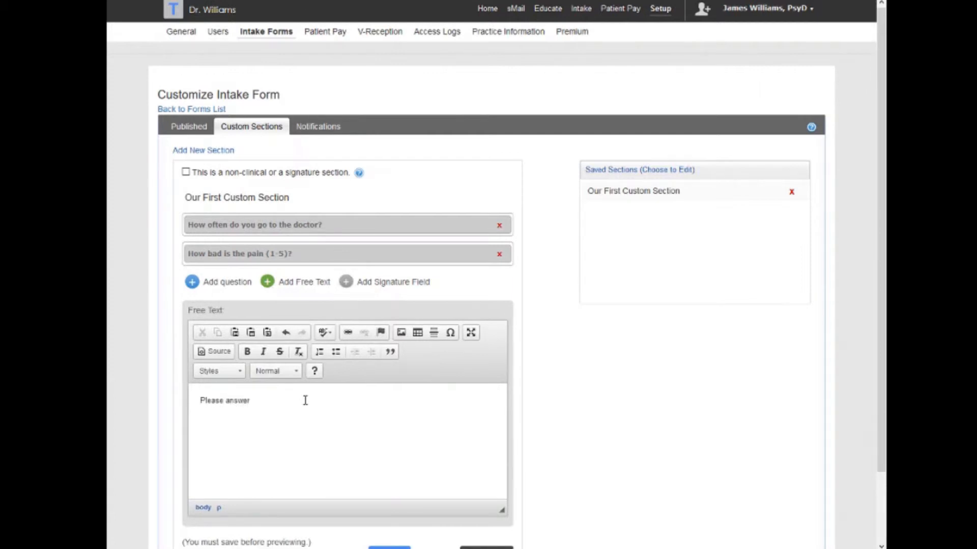
pyautogui.write(' these questions...')
pyautogui.scroll(-2, 356, 422)
pyautogui.click(397, 496)
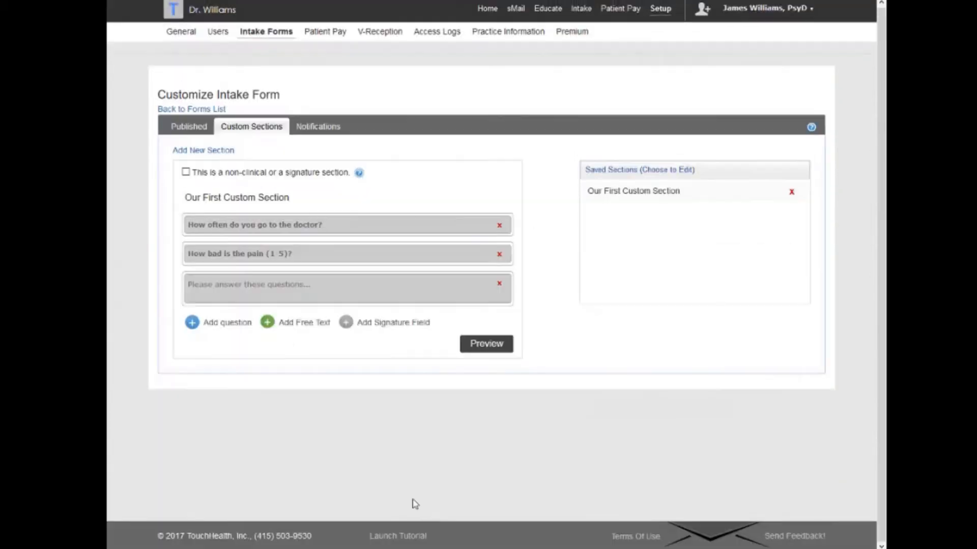
pyautogui.moveTo(371, 291); pyautogui.dragTo(369, 222)
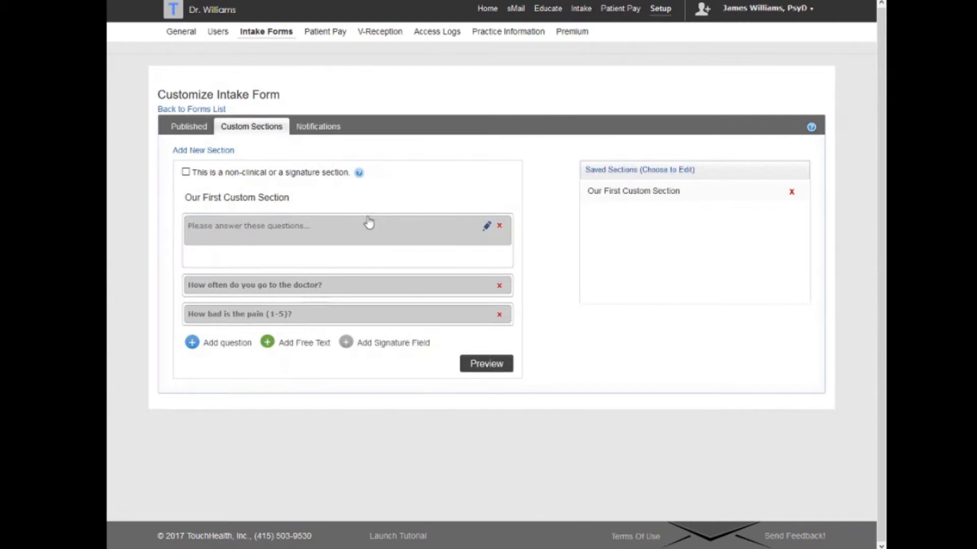
# Add a signature field with the default electronic signature text to the custom section and save it.
pyautogui.click(384, 348)
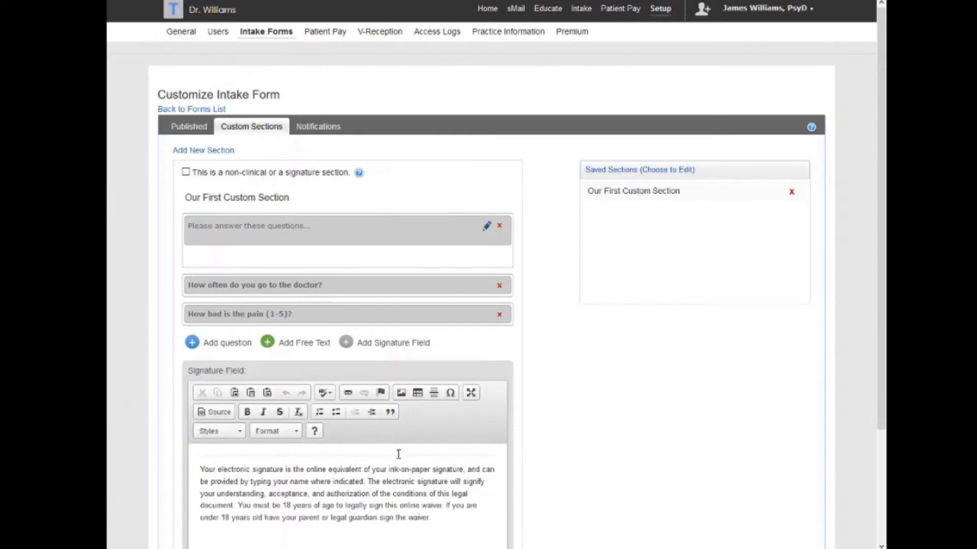
pyautogui.scroll(-2, 314, 428)
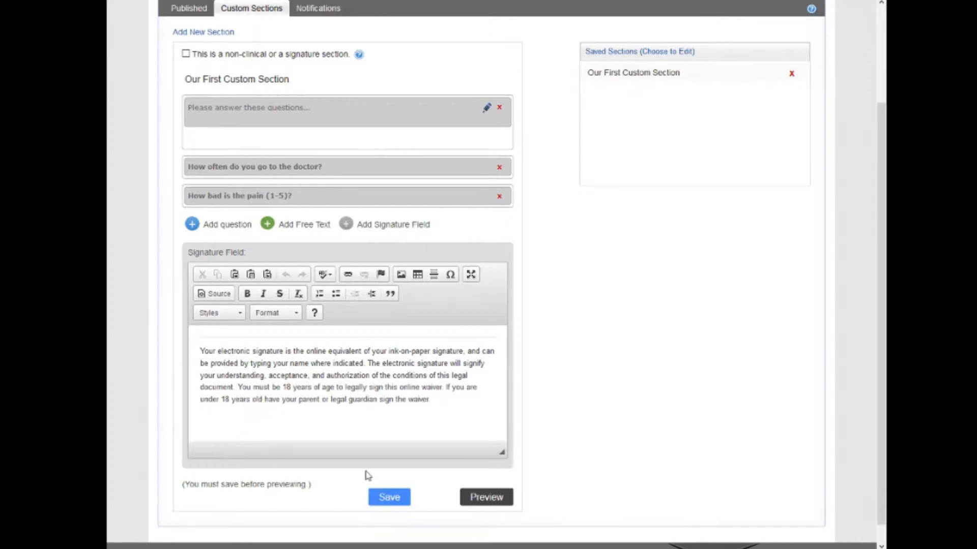
pyautogui.click(389, 499)
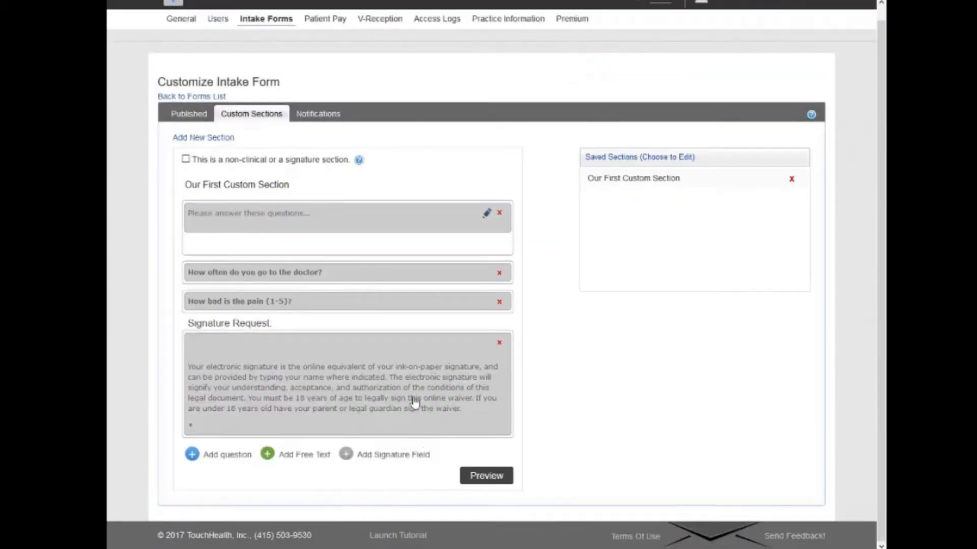
# Preview the custom section down to the signature request's name field and guardian checkbox, and close the preview.
pyautogui.click(492, 478)
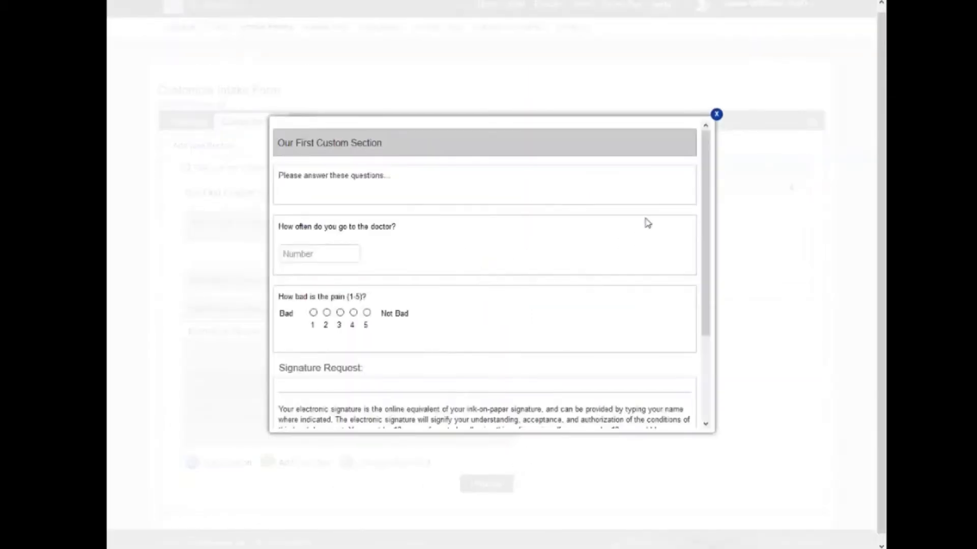
pyautogui.moveTo(704, 186); pyautogui.dragTo(697, 281)
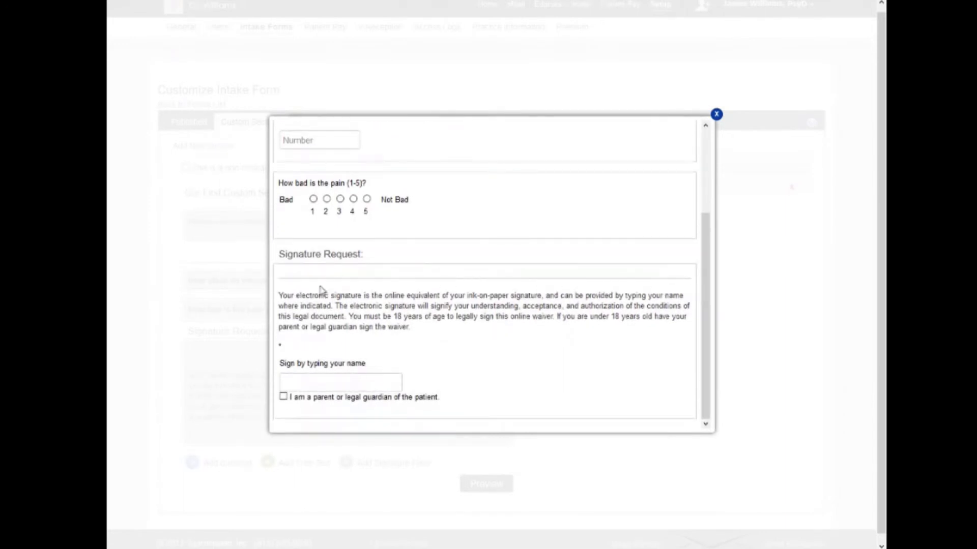
pyautogui.click(717, 116)
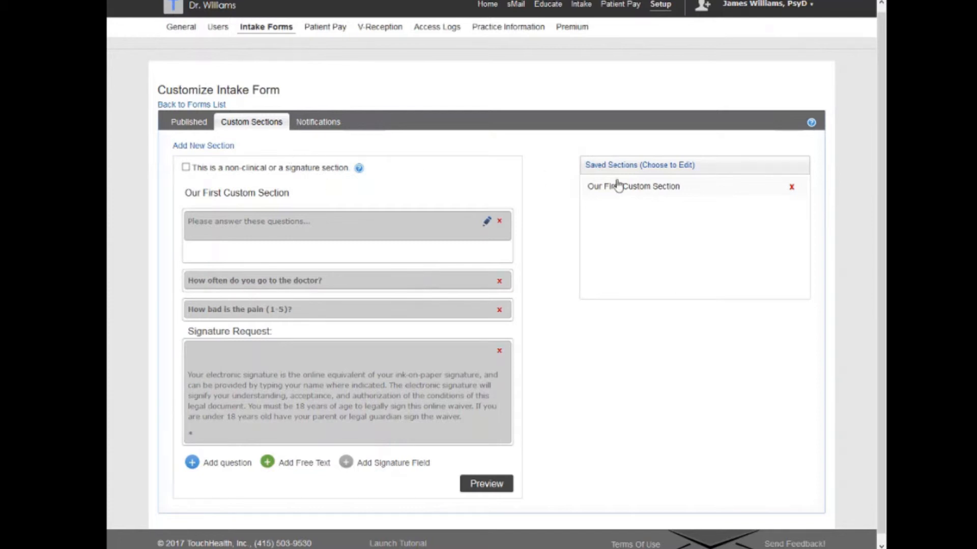
# Hide the standard unused sections, add Our First Custom Section to the published form, and save the form.
pyautogui.click(190, 130)
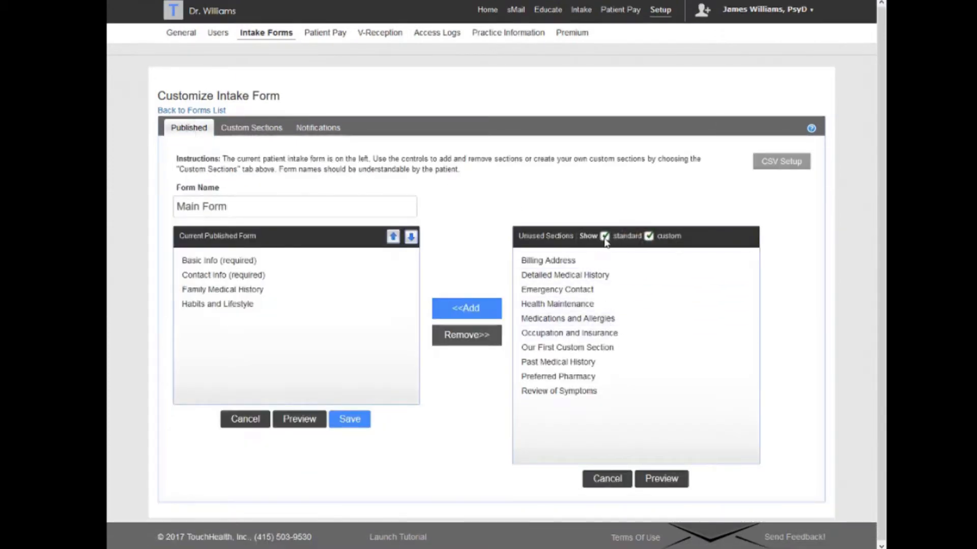
pyautogui.click(605, 237)
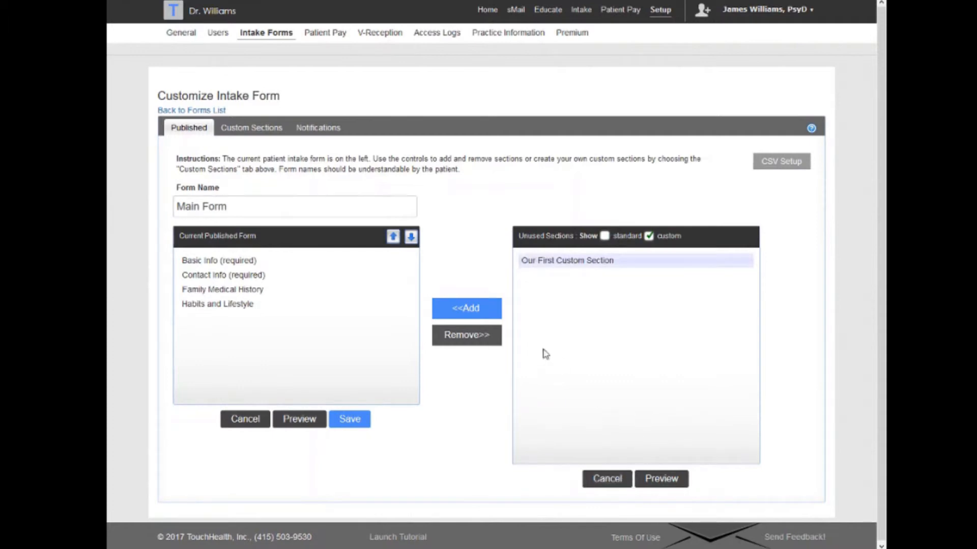
pyautogui.click(473, 309)
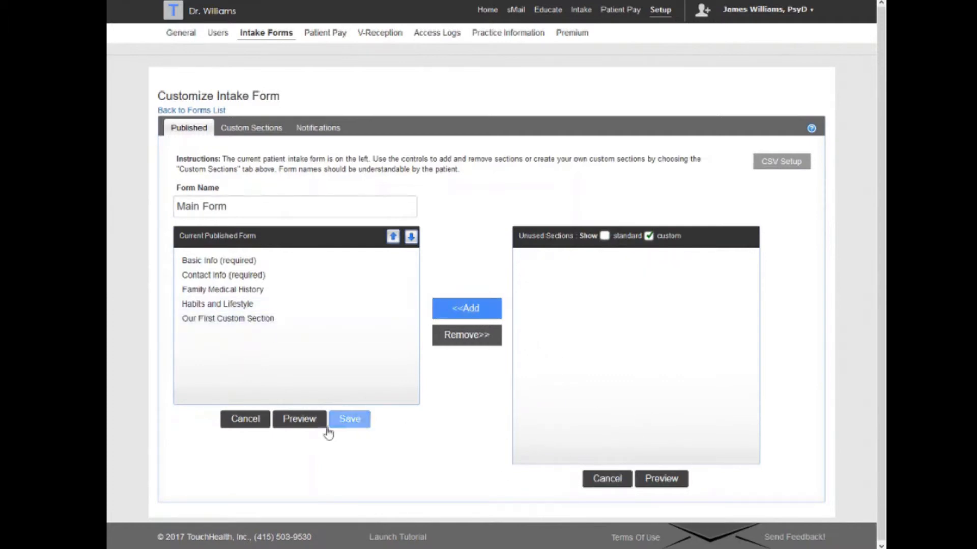
pyautogui.click(349, 421)
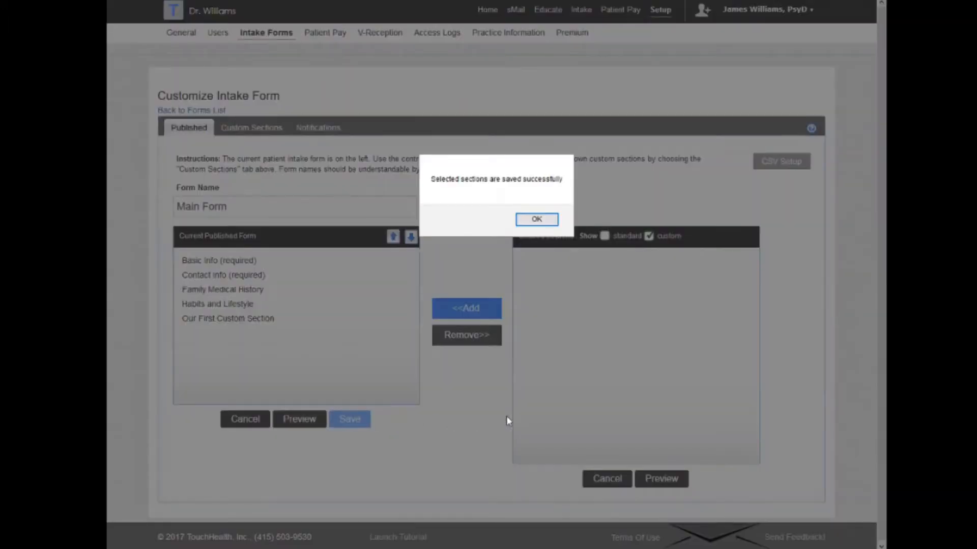
pyautogui.click(522, 221)
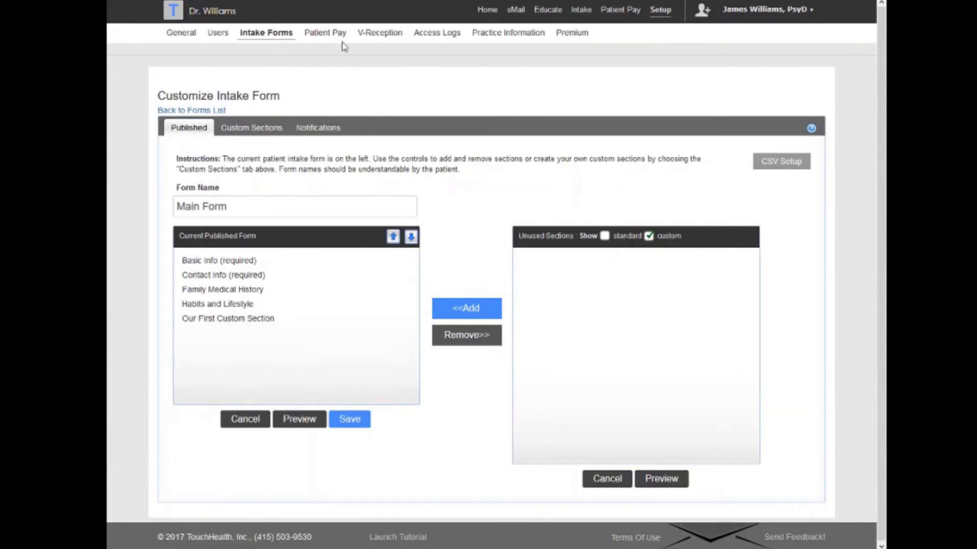
# Open the patient-facing preview of the current forms from the home page and look over its first Patient Information page.
pyautogui.click(484, 36)
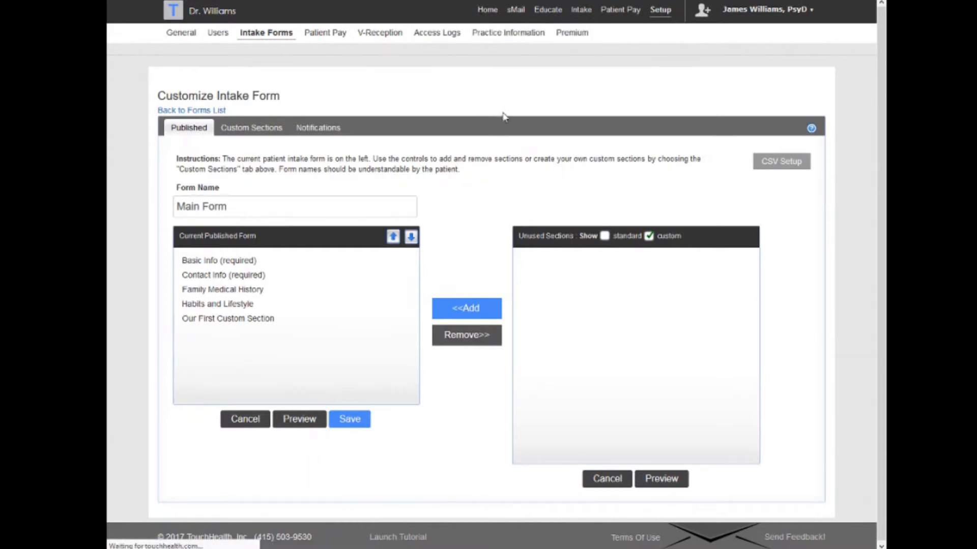
pyautogui.click(487, 13)
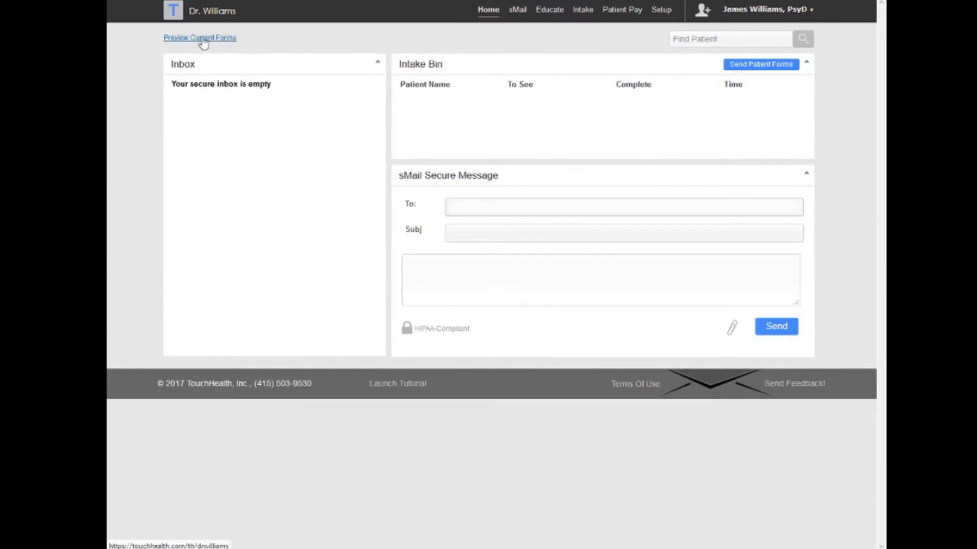
pyautogui.click(202, 39)
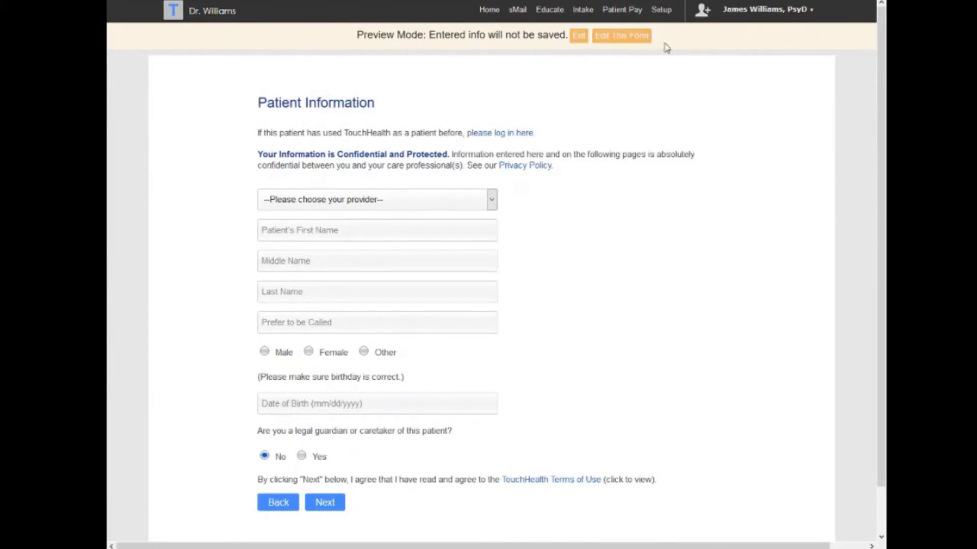
pyautogui.scroll(-1, 680, 77)
pyautogui.scroll(1, 681, 81)
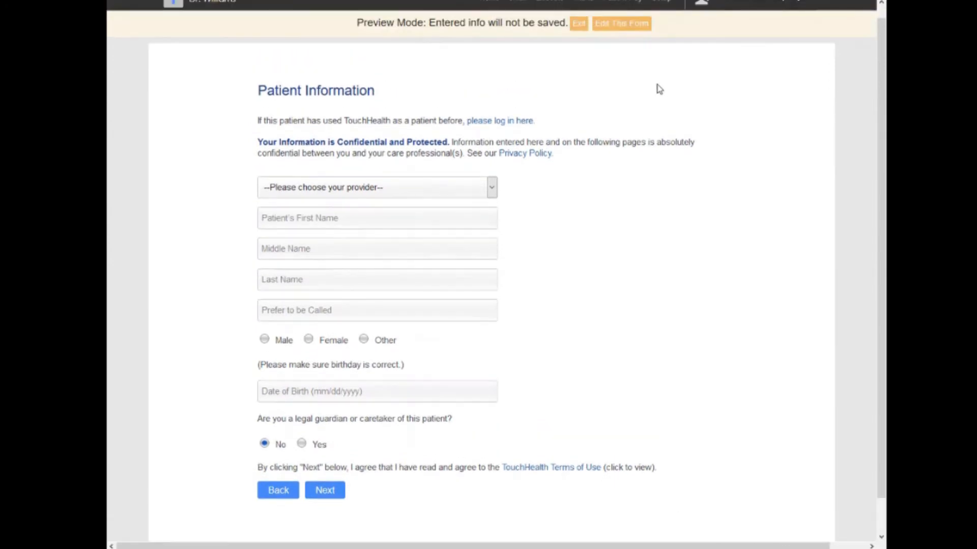
pyautogui.scroll(-1, 511, 136)
pyautogui.scroll(1, 375, 416)
# Page through the form preview past the address, family history and habits pages to Our First Custom Section.
pyautogui.click(324, 491)
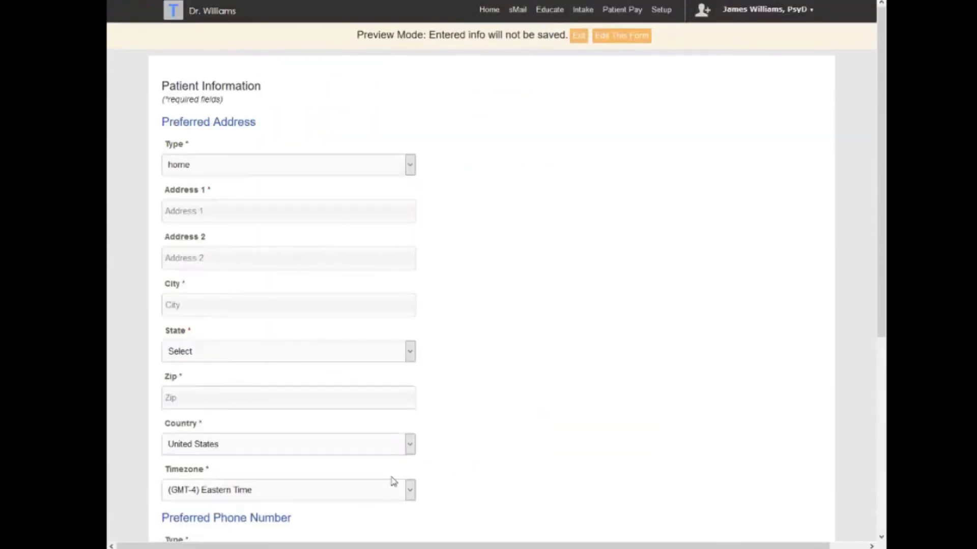
pyautogui.scroll(-5, 399, 385)
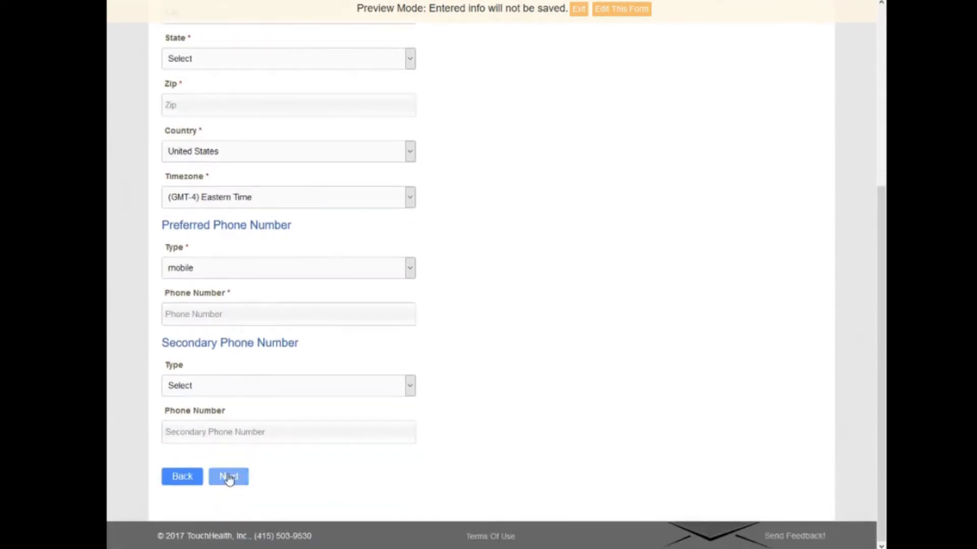
pyautogui.click(229, 478)
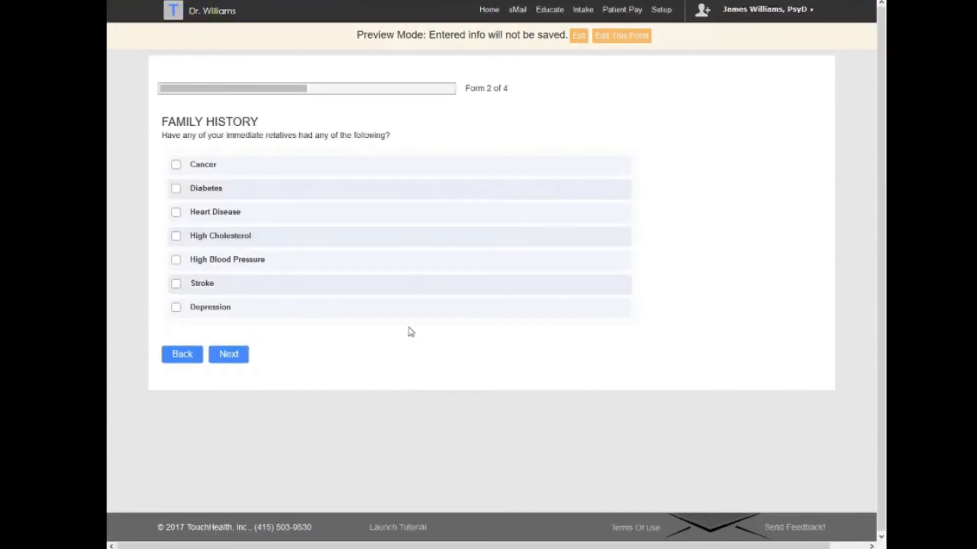
pyautogui.click(230, 357)
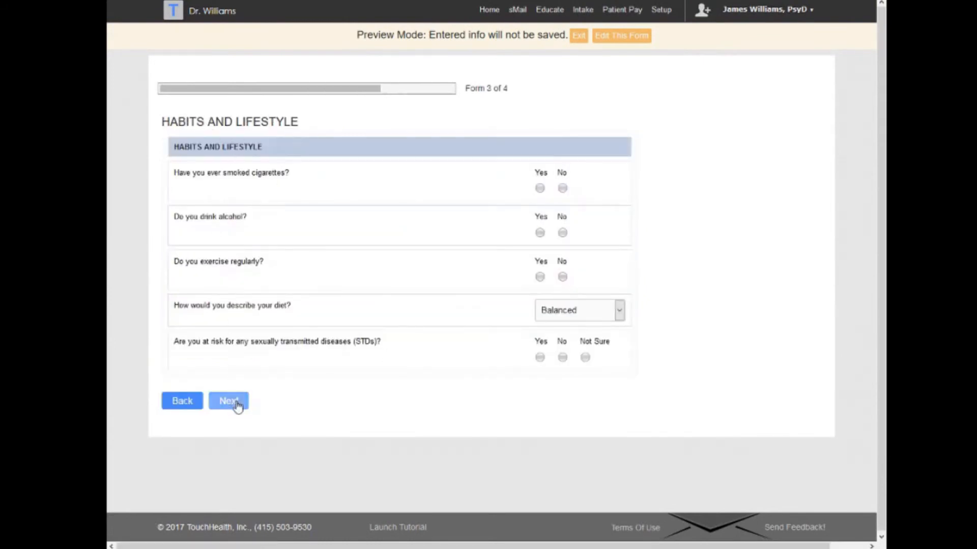
pyautogui.click(237, 406)
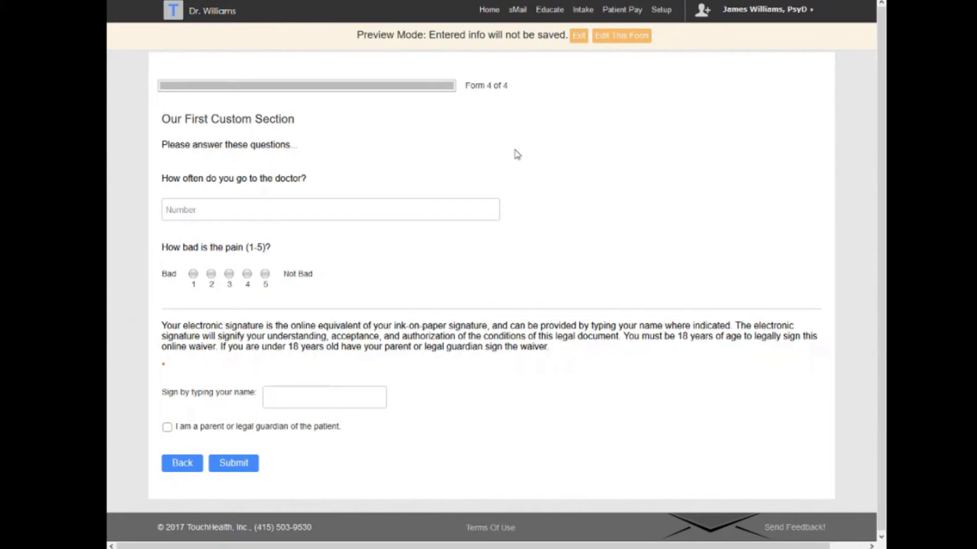
# Leave the preview to edit this form, and open Our First Custom Section among the saved custom sections.
pyautogui.click(620, 38)
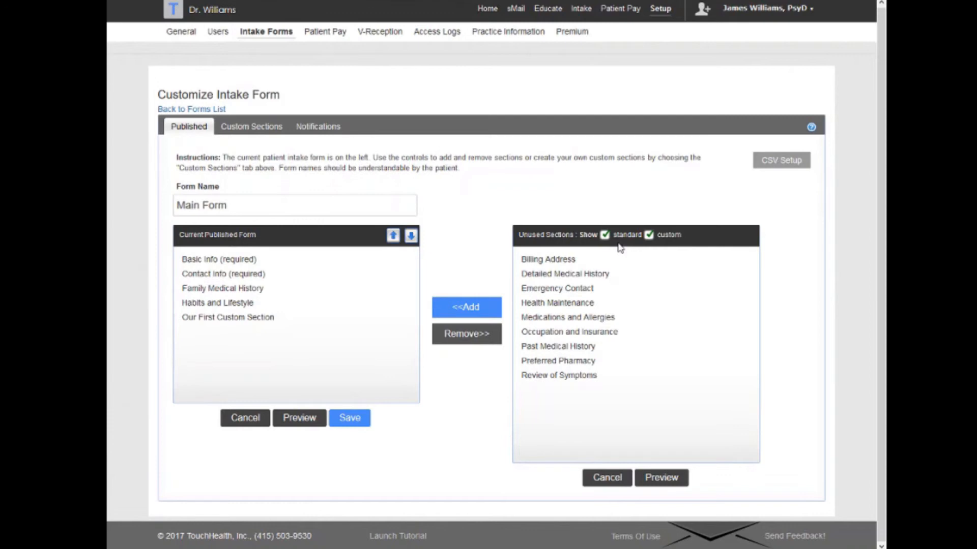
pyautogui.click(245, 130)
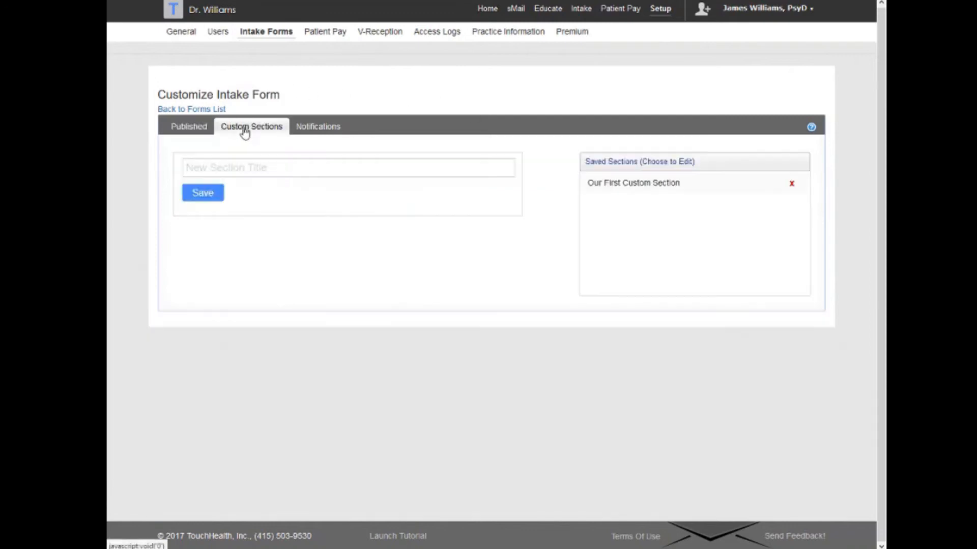
pyautogui.click(620, 186)
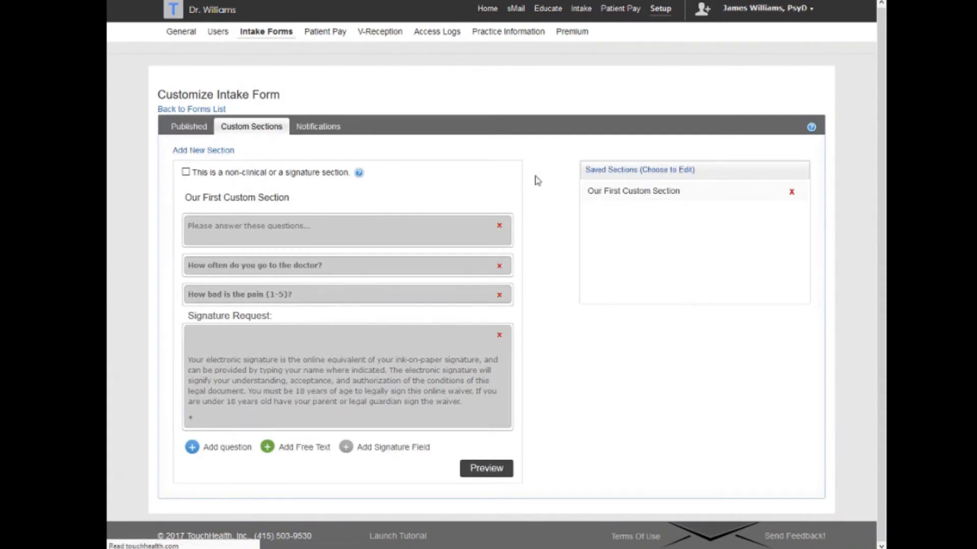
# Turn on email notifications of completed patient forms for the listed provider, covering All Forms.
pyautogui.click(329, 134)
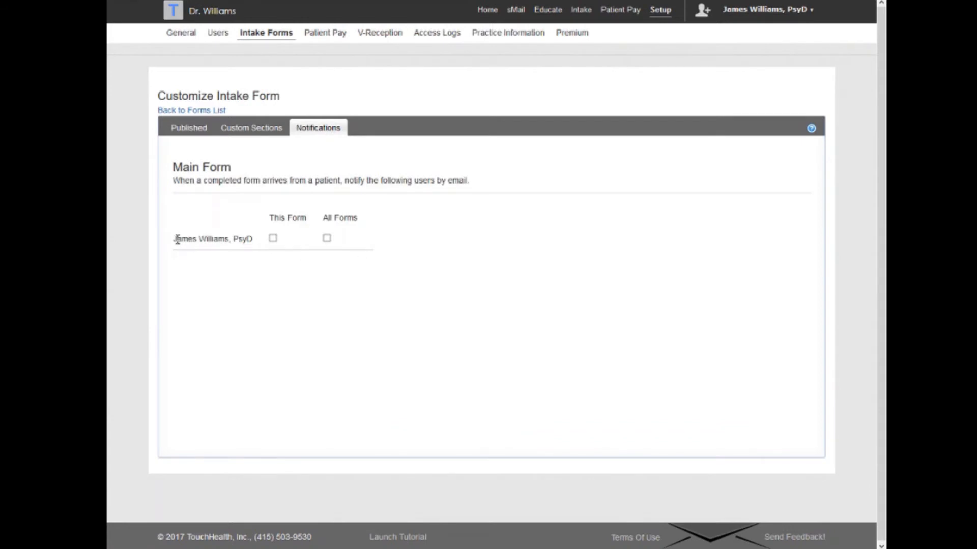
pyautogui.moveTo(174, 239); pyautogui.dragTo(254, 240)
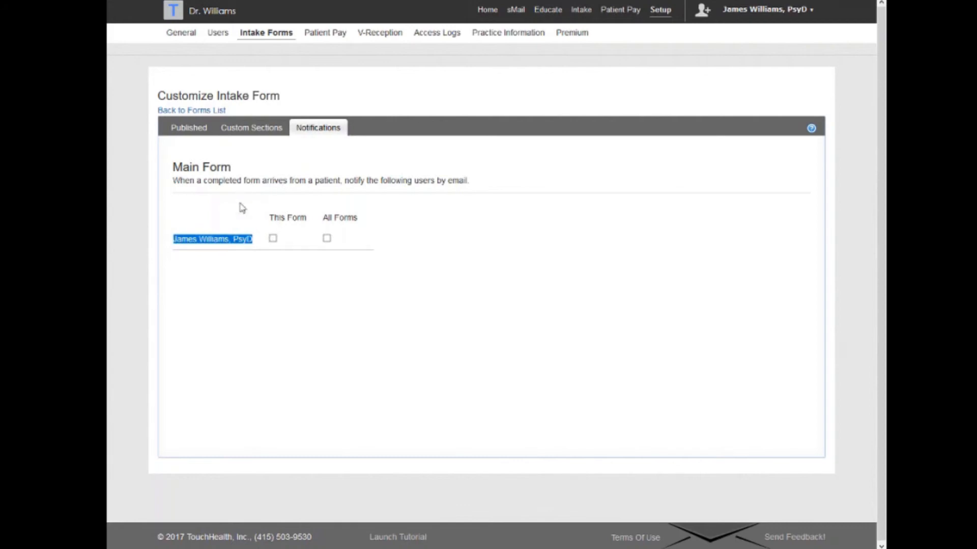
pyautogui.click(273, 238)
pyautogui.click(327, 238)
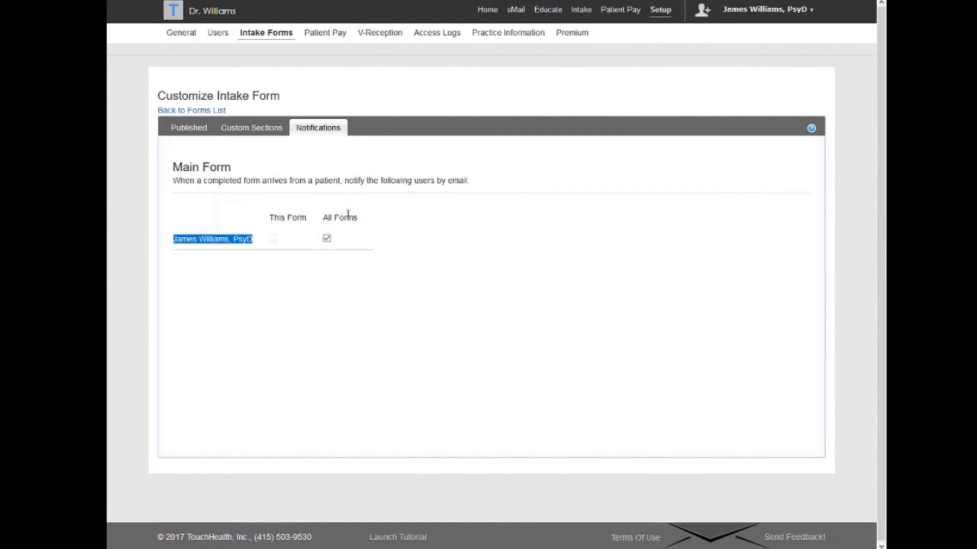
# Return to the forms list and expand the form style options to review the colors, logo, header image and preview.
pyautogui.click(192, 113)
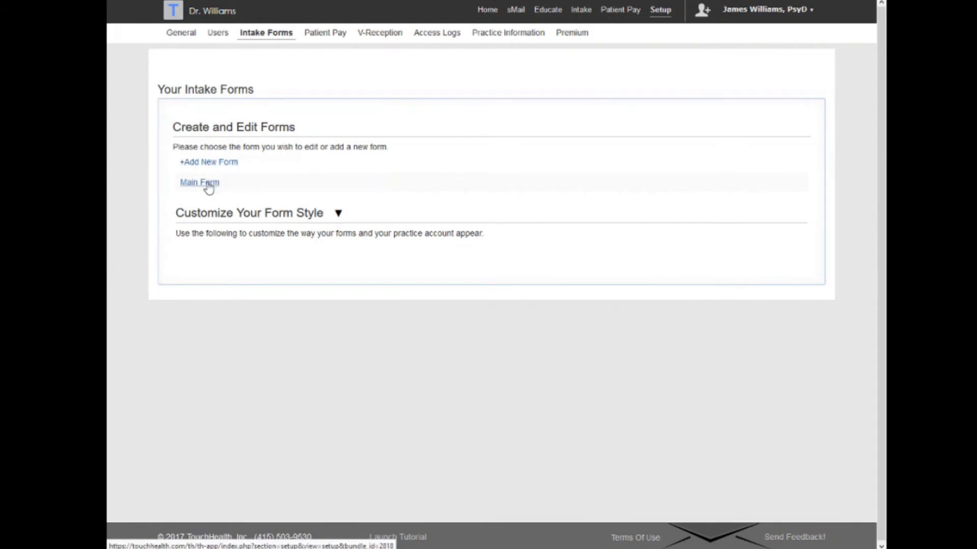
pyautogui.click(335, 216)
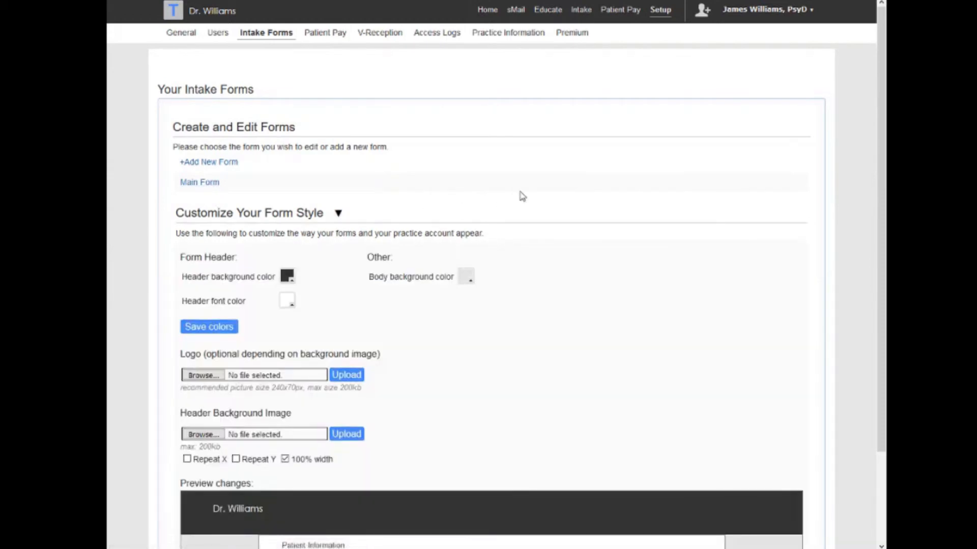
pyautogui.scroll(-3, 522, 197)
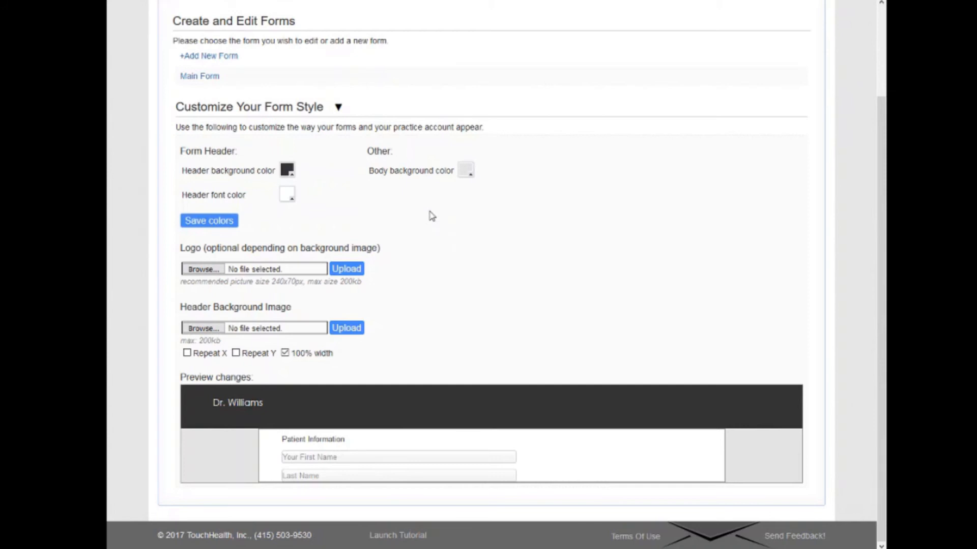
pyautogui.scroll(3, 207, 184)
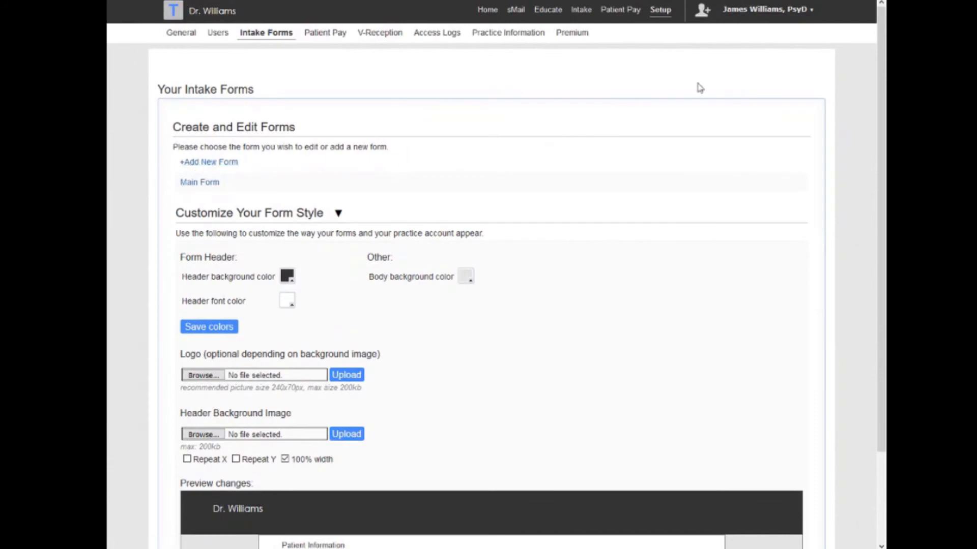
# Open the general setup page and highlight the forms' web address for the practice website.
pyautogui.click(661, 13)
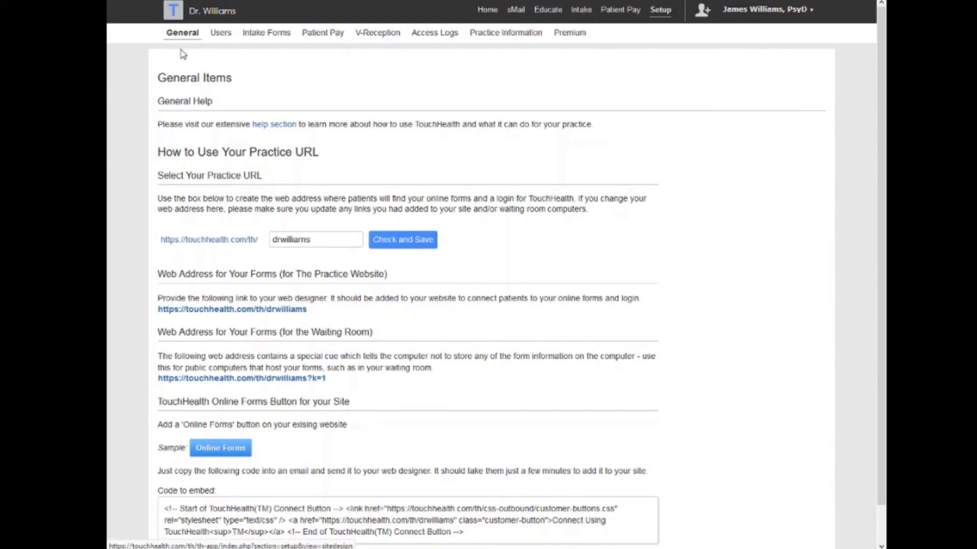
pyautogui.scroll(-1, 265, 122)
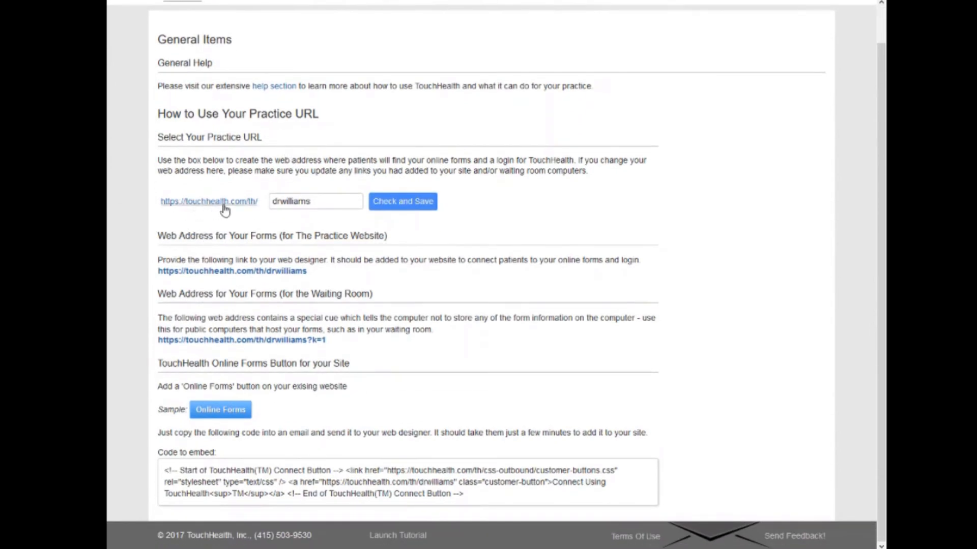
pyautogui.click(316, 201)
pyautogui.moveTo(307, 275); pyautogui.dragTo(165, 284)
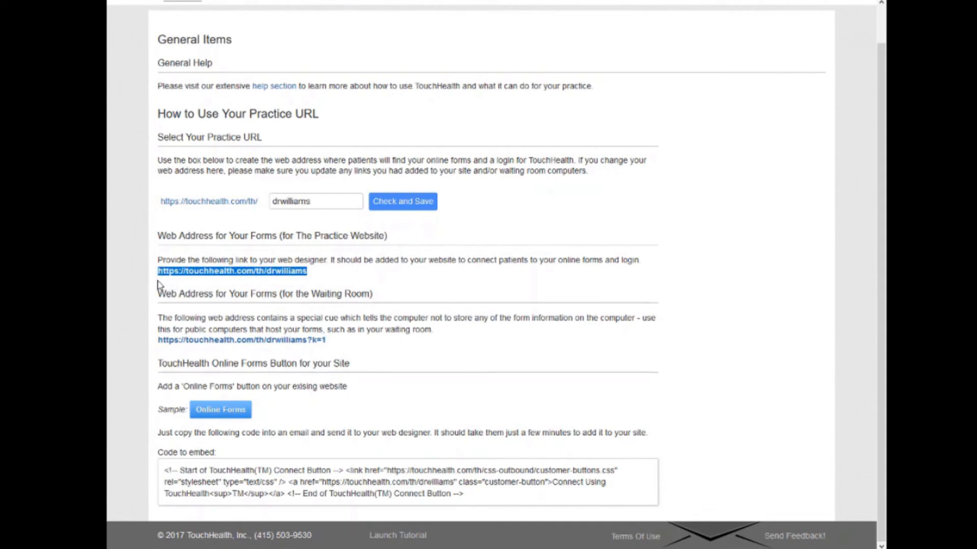
pyautogui.click(329, 274)
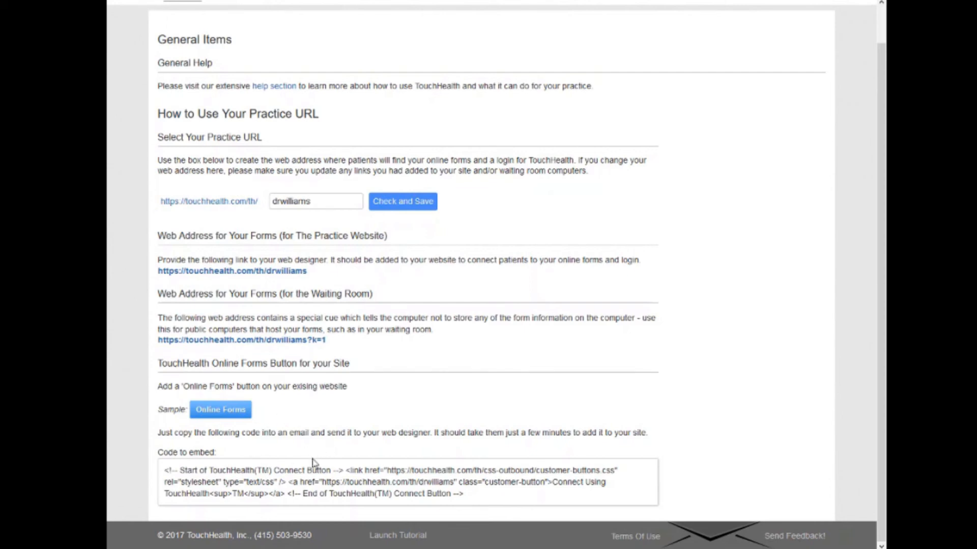
# Highlight the complete embed code for the Online Forms website button, and clear the selection.
pyautogui.moveTo(463, 494); pyautogui.dragTo(165, 468)
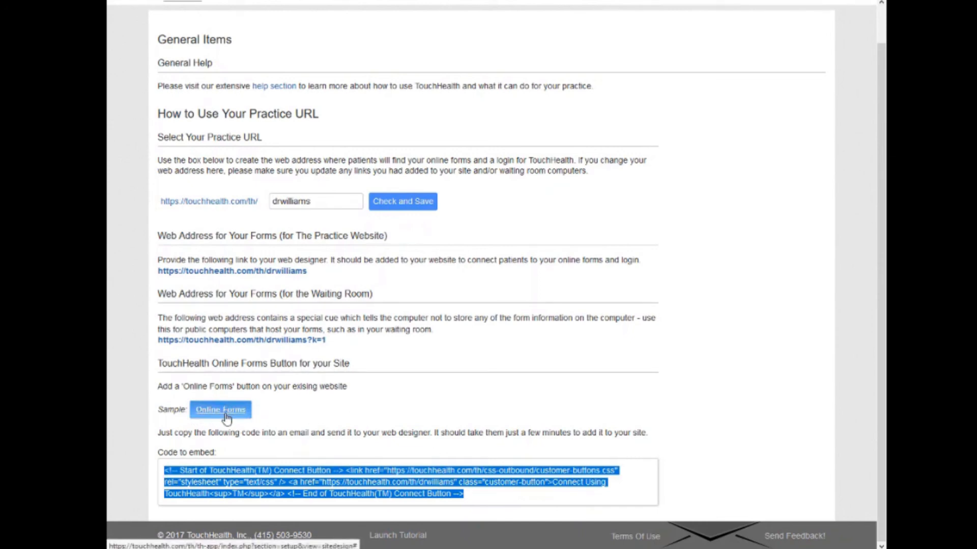
pyautogui.click(481, 496)
pyautogui.moveTo(481, 496); pyautogui.dragTo(159, 476)
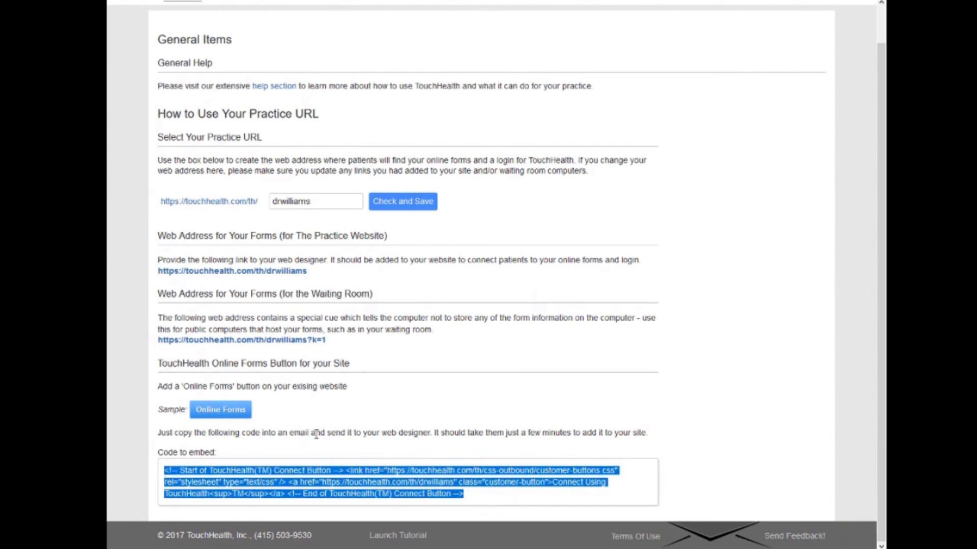
pyautogui.click(382, 360)
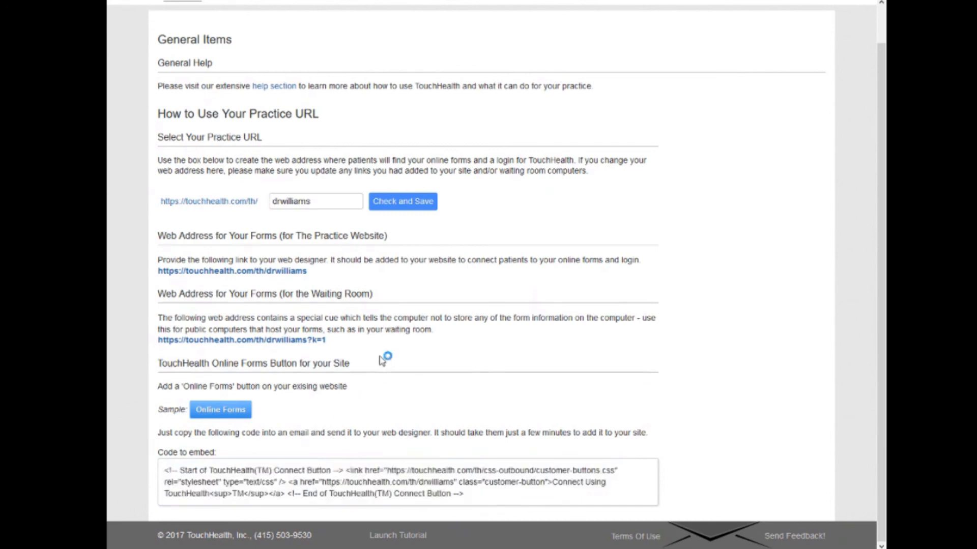
# Highlight the waiting room web address, its "?k=1" ending, and the whole address once more.
pyautogui.moveTo(327, 340); pyautogui.dragTo(157, 349)
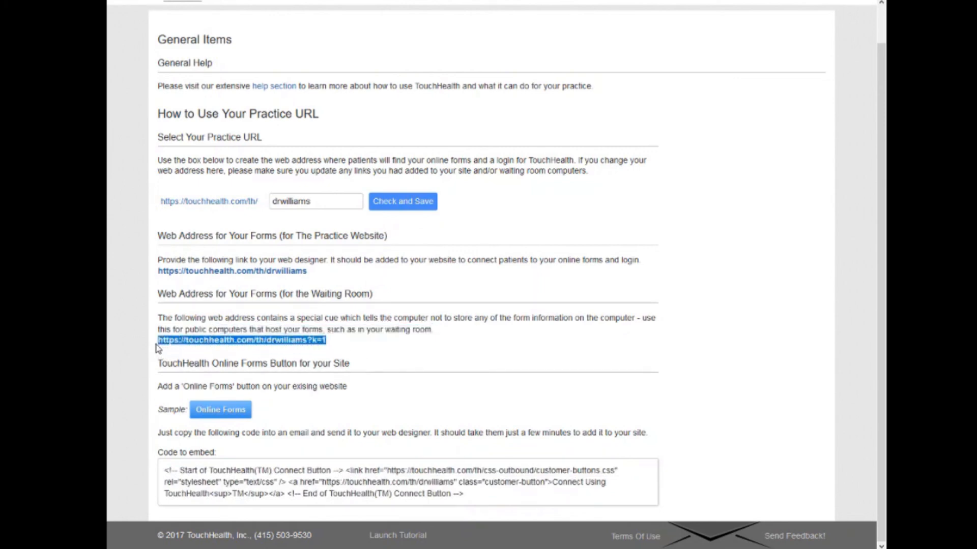
pyautogui.click(339, 356)
pyautogui.moveTo(332, 346); pyautogui.dragTo(309, 351)
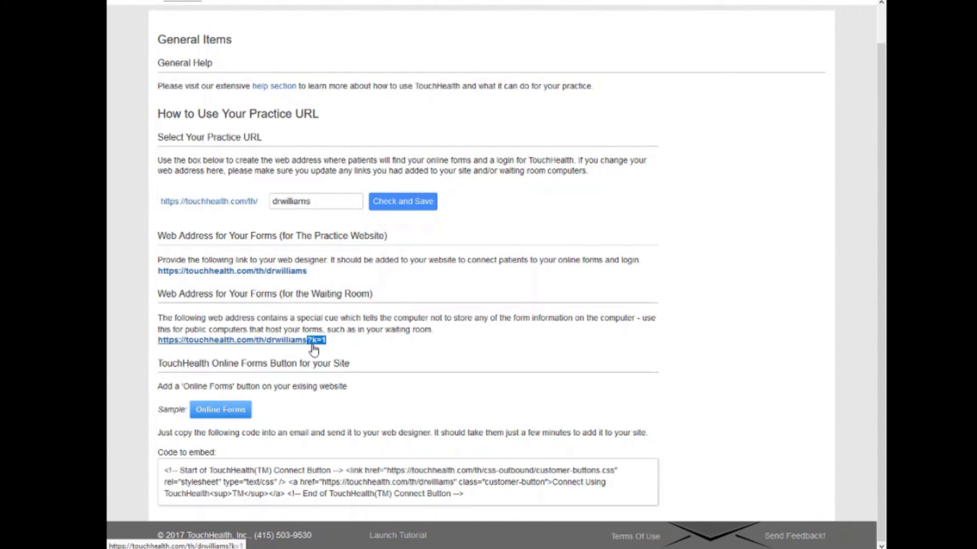
pyautogui.click(368, 355)
pyautogui.moveTo(355, 344); pyautogui.dragTo(161, 349)
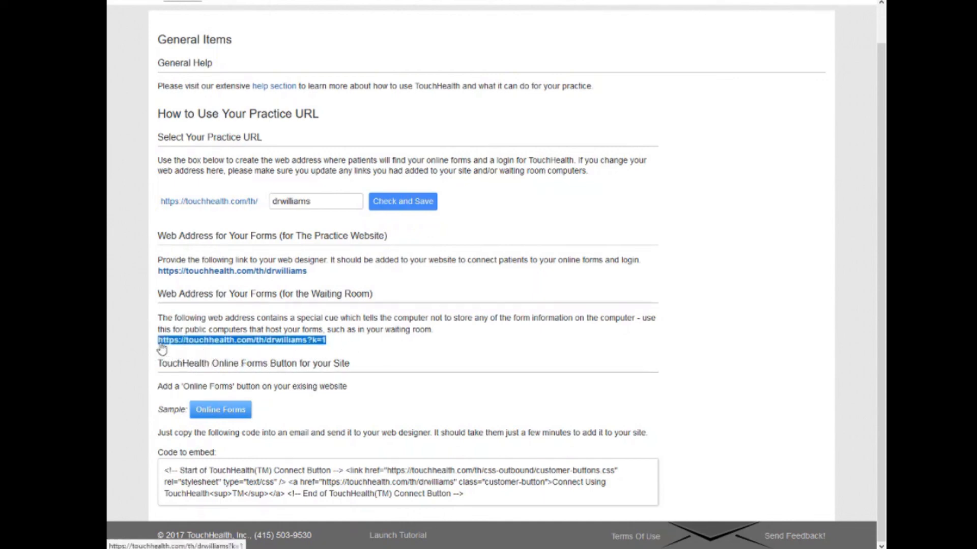